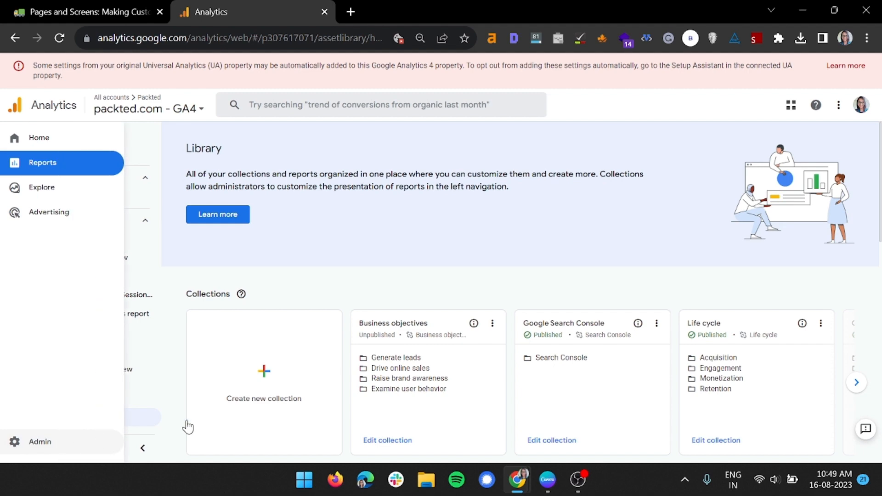
# Create a new detail report in the library from the Pages and screens template.
pyautogui.scroll(-5, 611, 281)
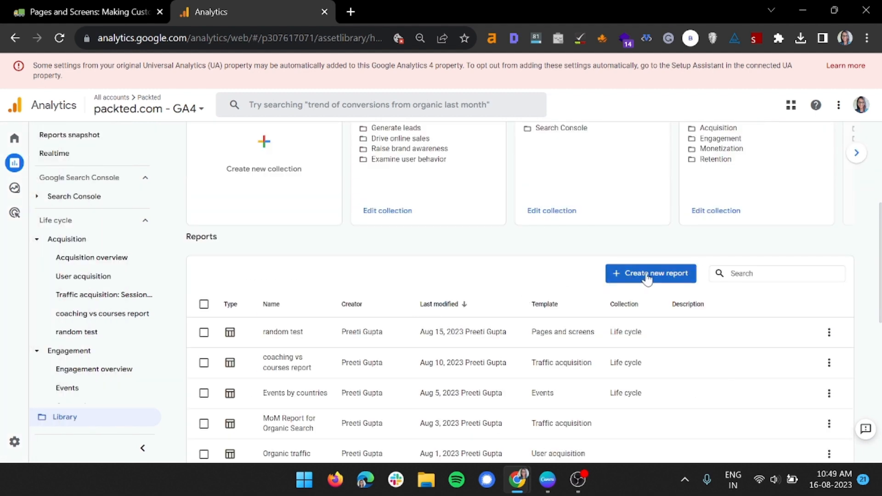
pyautogui.click(612, 279)
pyautogui.click(654, 326)
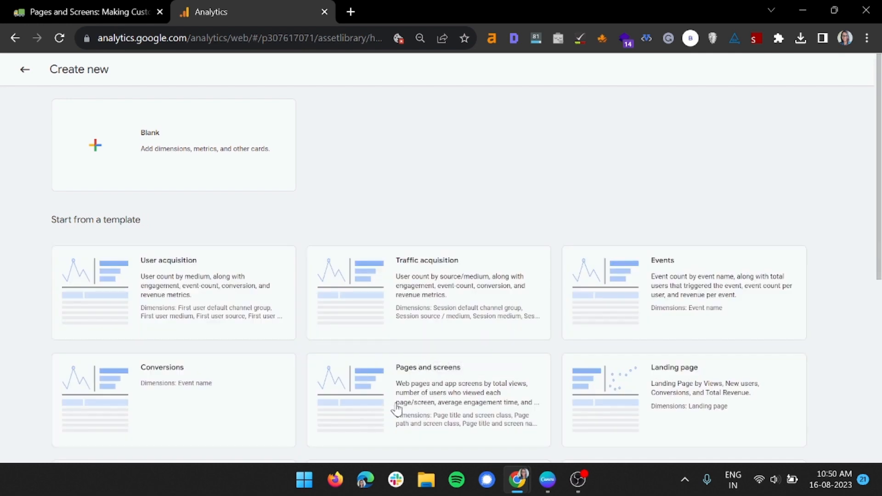
pyautogui.click(397, 408)
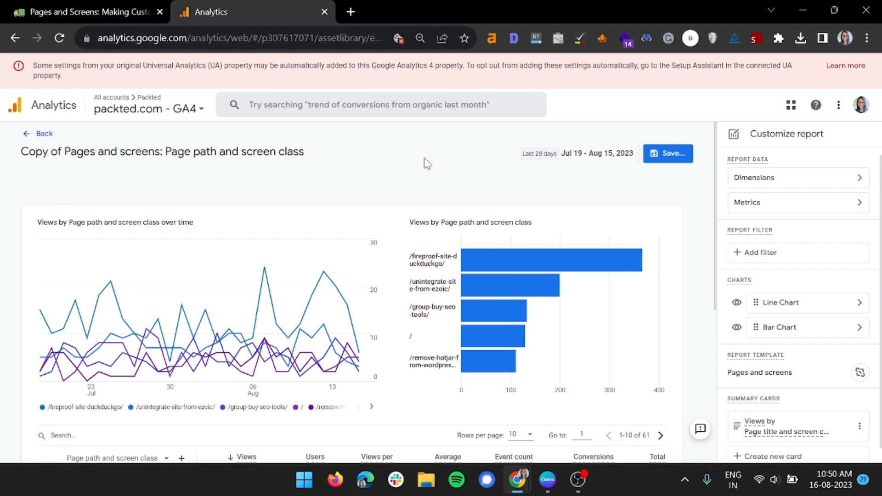
# Remove all primary dimensions except Page path and screen class from the report and apply the change.
pyautogui.click(781, 181)
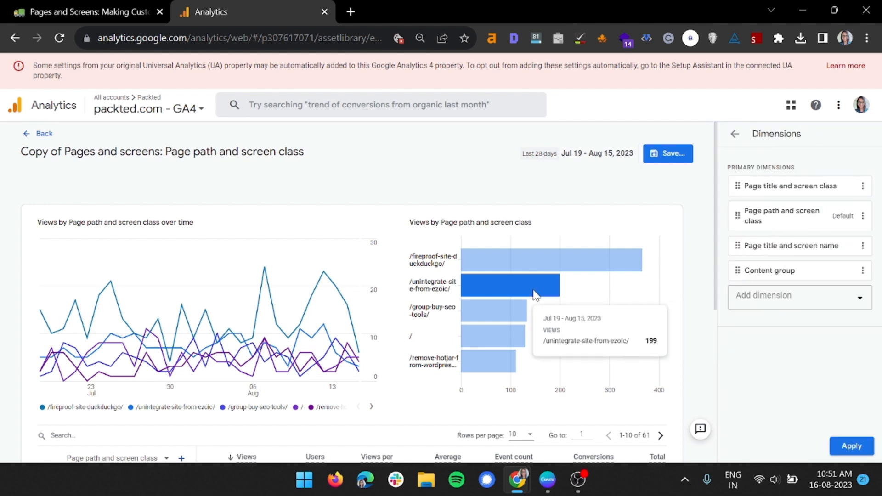
pyautogui.scroll(-6, 326, 308)
pyautogui.click(148, 181)
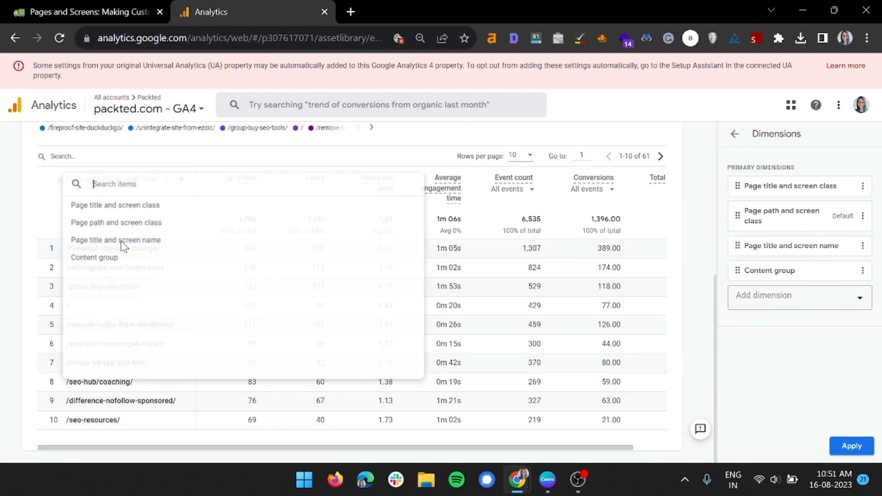
pyautogui.click(3, 307)
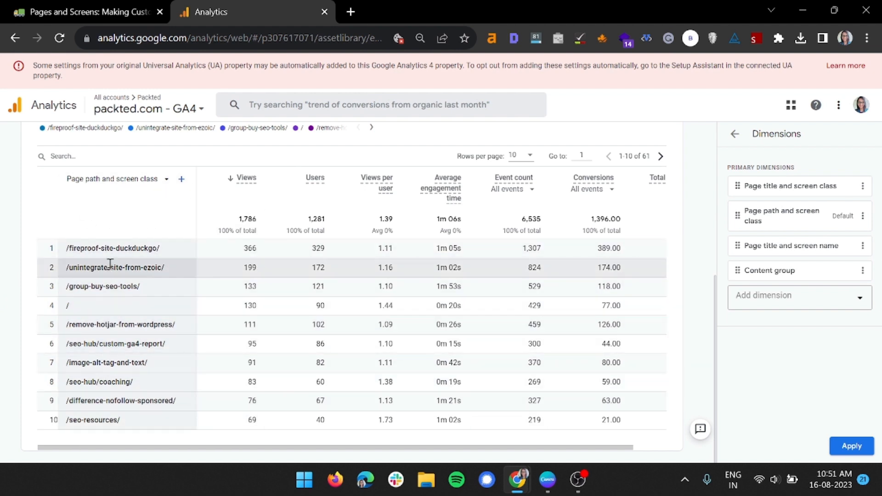
pyautogui.click(862, 187)
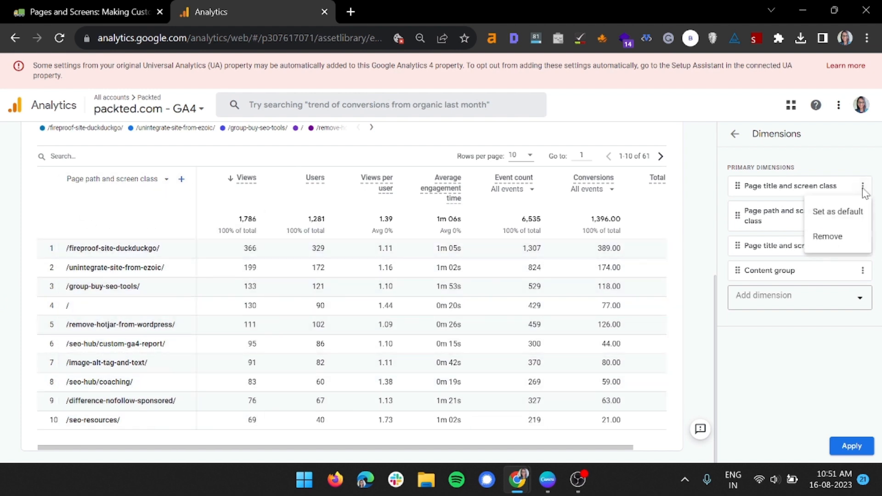
pyautogui.click(854, 236)
pyautogui.click(855, 452)
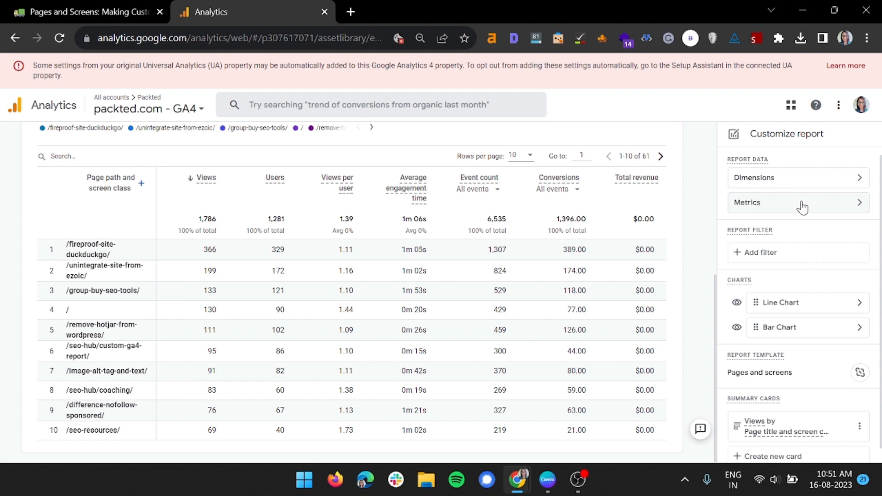
# Remove the Total revenue, Conversions and Event count metrics from the report's metric list.
pyautogui.click(801, 205)
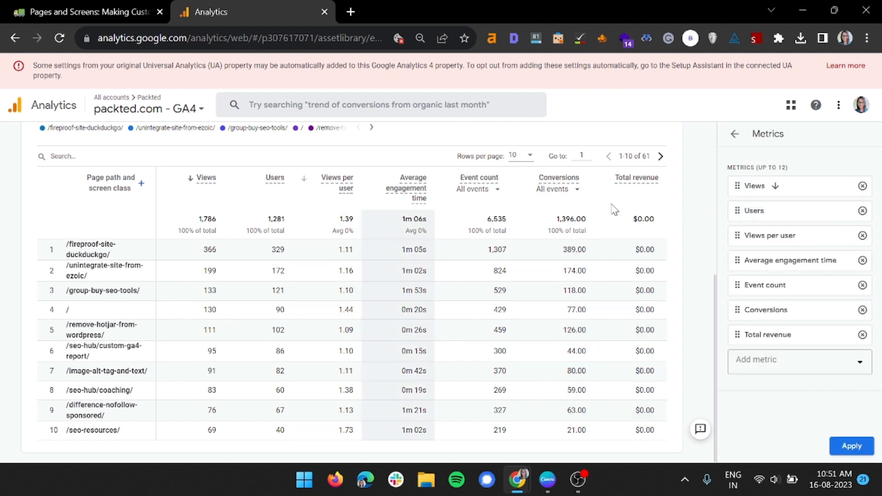
pyautogui.click(862, 334)
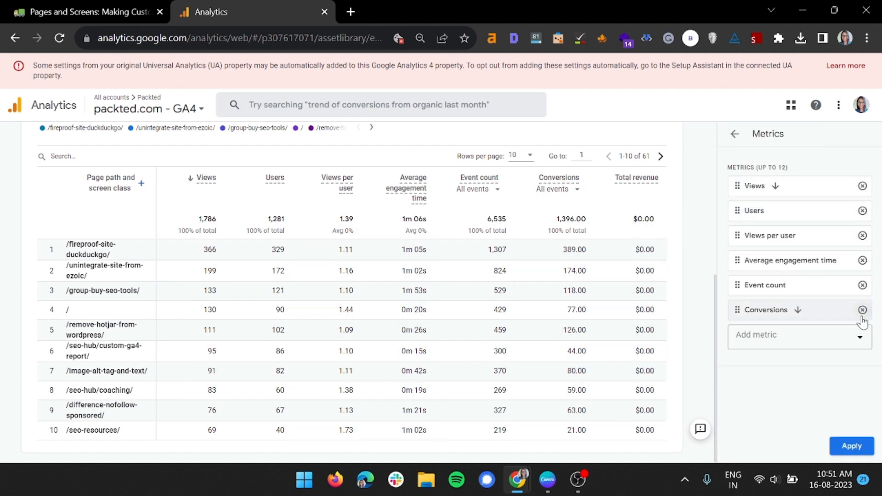
pyautogui.click(862, 310)
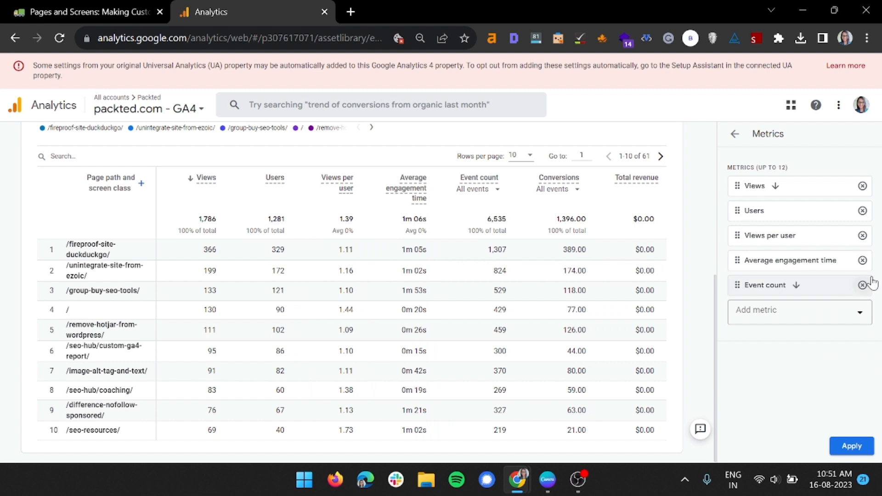
pyautogui.click(862, 285)
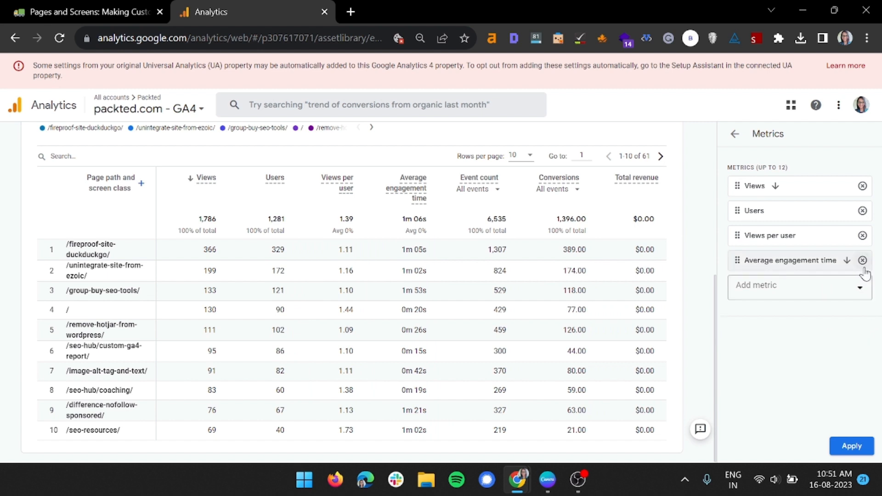
# Add the Total users metric to the report and apply the metric changes.
pyautogui.click(864, 286)
pyautogui.moveTo(868, 312); pyautogui.dragTo(867, 436)
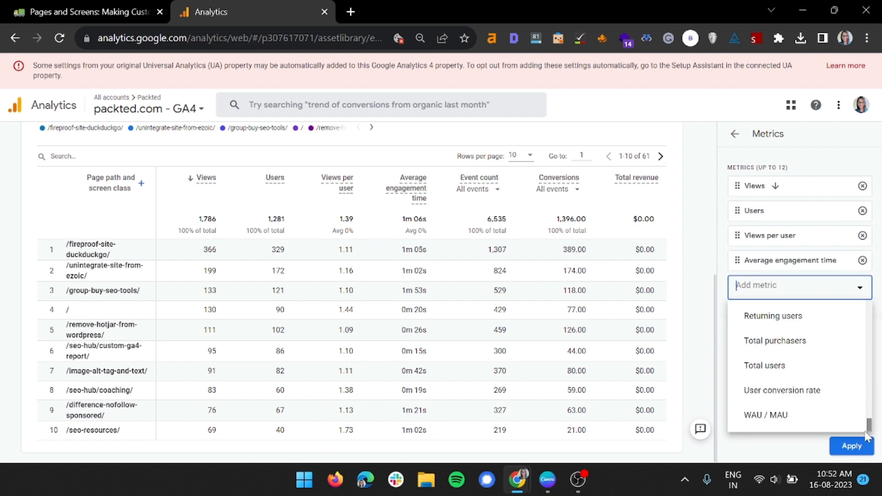
pyautogui.click(776, 366)
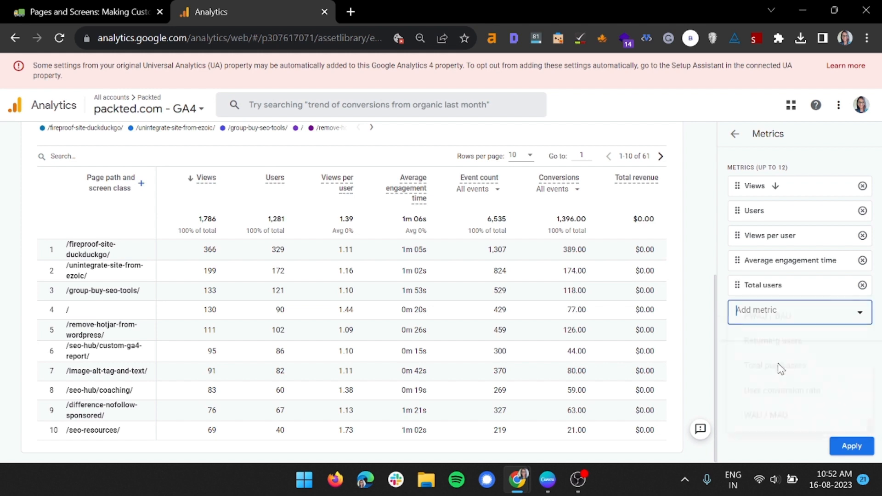
pyautogui.click(852, 445)
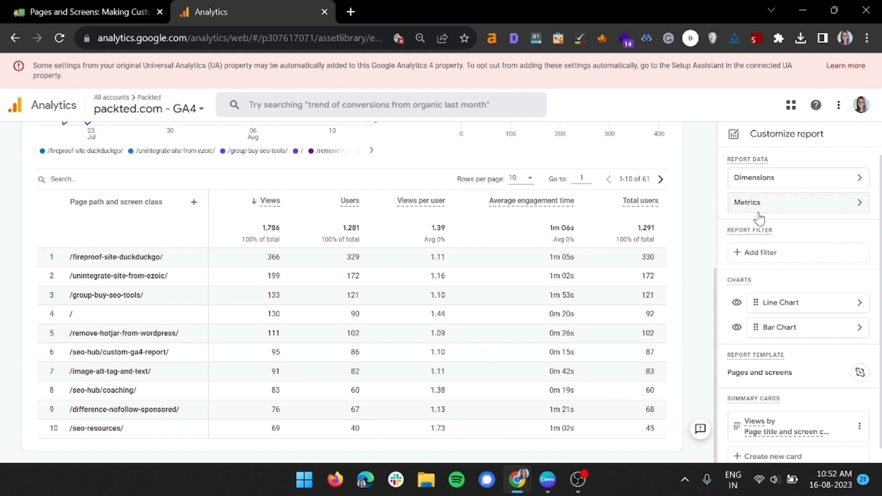
# Remove the Views per user metric from the report and apply the change.
pyautogui.click(782, 208)
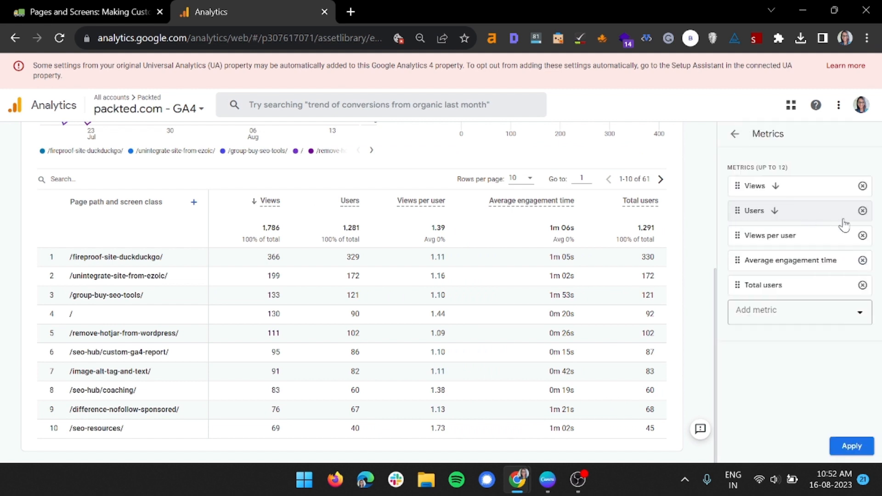
pyautogui.click(862, 235)
pyautogui.click(850, 446)
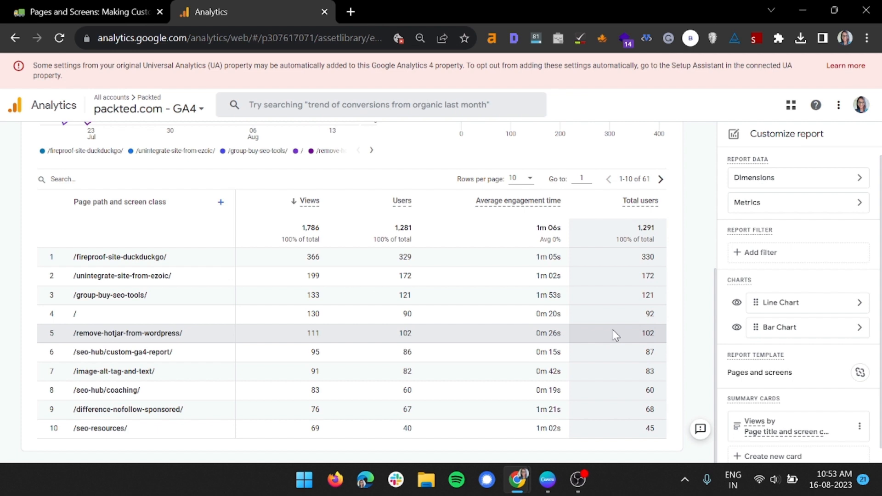
# Build a report filter whose first condition is Session medium exactly matches referral.
pyautogui.click(794, 256)
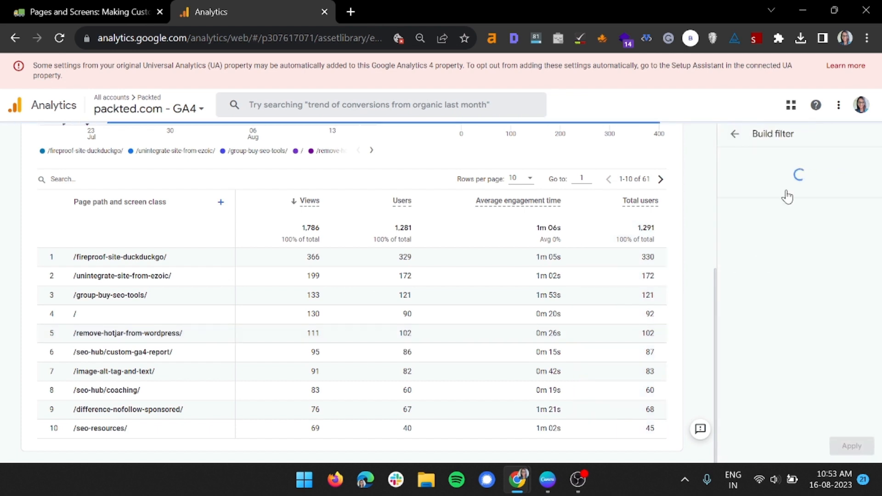
pyautogui.click(779, 209)
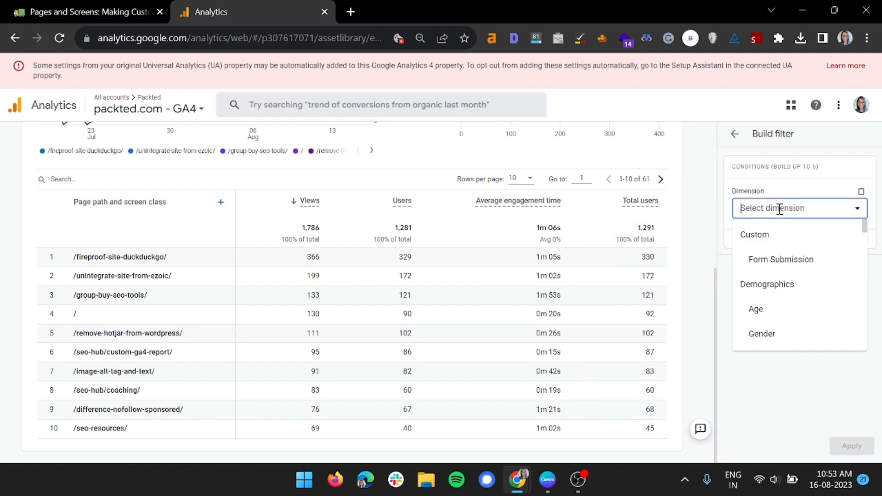
pyautogui.write('session ')
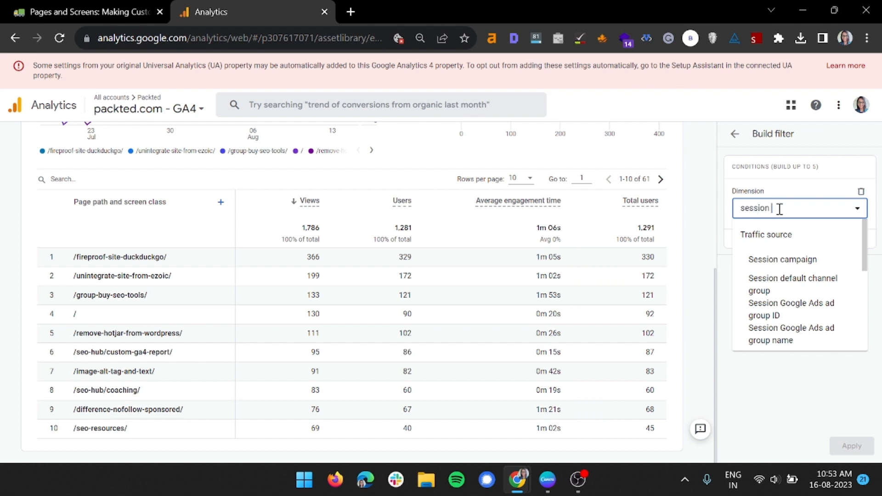
pyautogui.write('med')
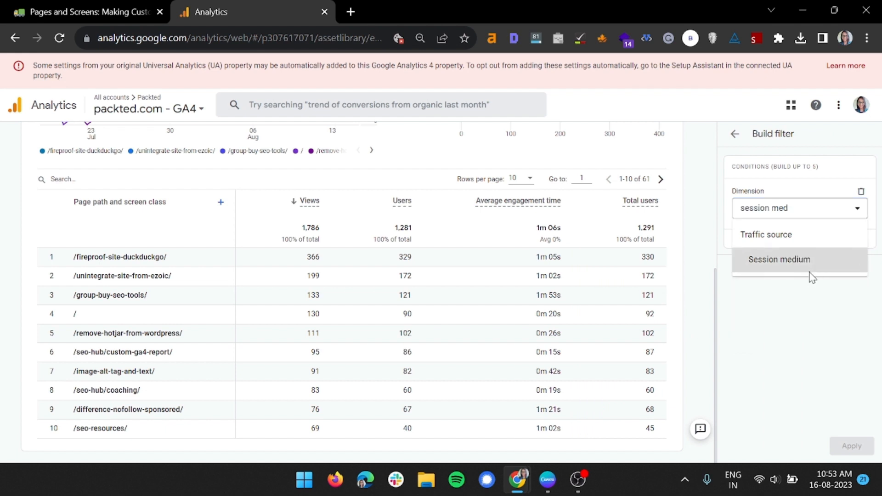
pyautogui.click(810, 272)
pyautogui.click(799, 245)
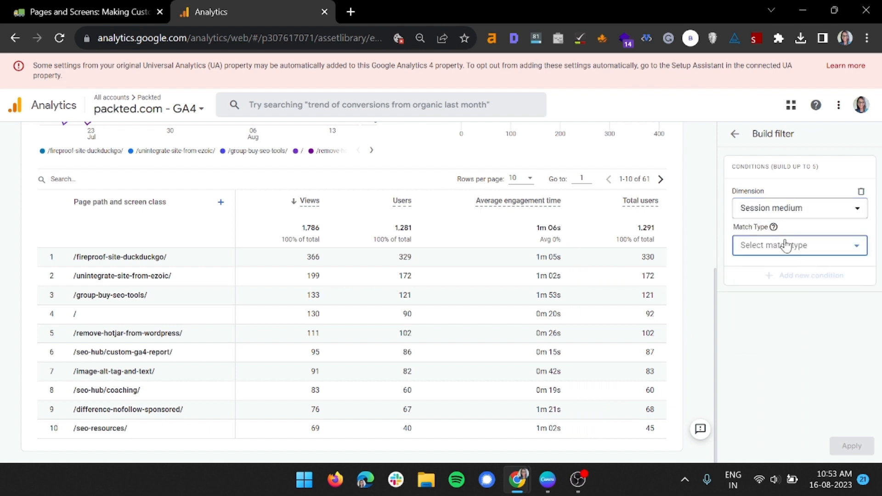
pyautogui.click(793, 274)
pyautogui.click(789, 288)
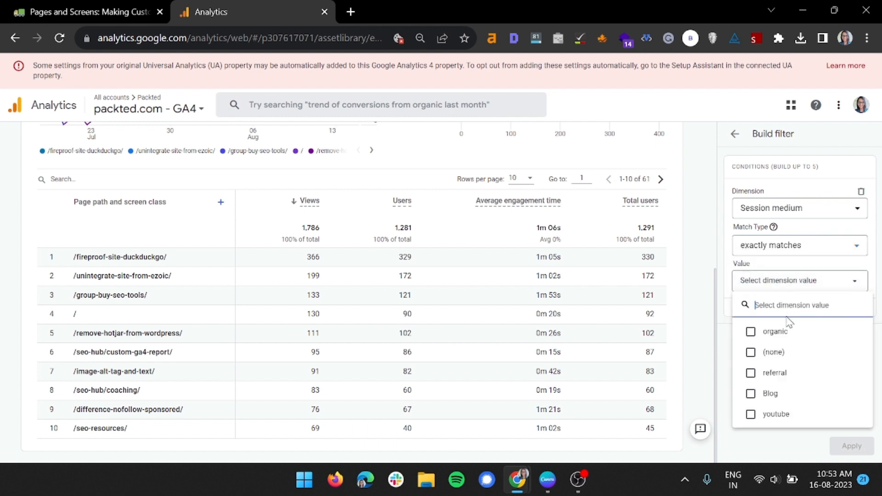
pyautogui.click(773, 373)
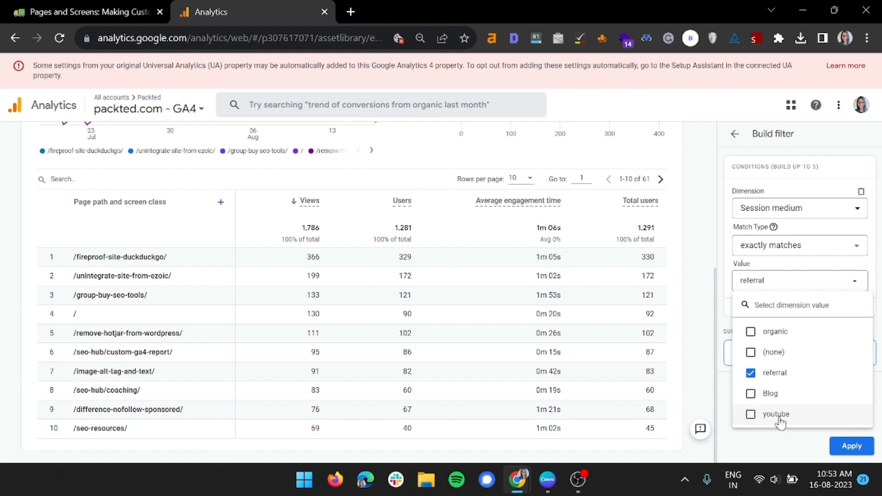
pyautogui.click(757, 444)
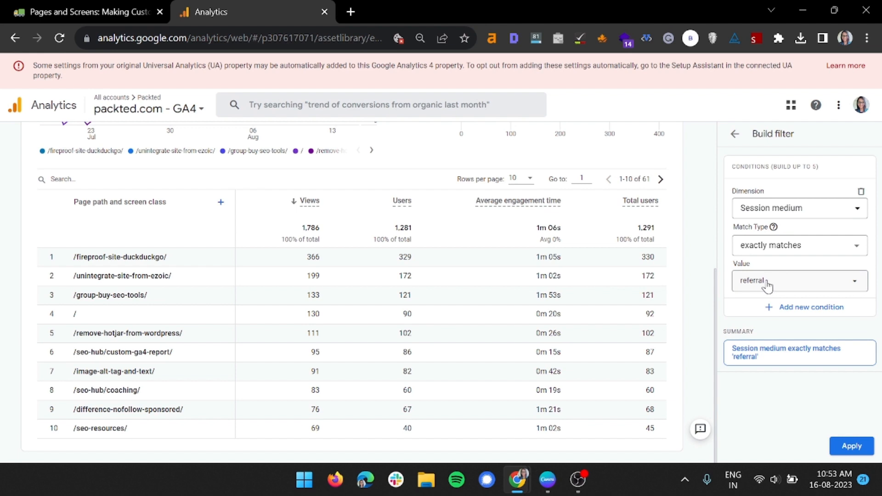
# Add a second filter condition on Page path and screen class with match type exactly matches, and open its value choices.
pyautogui.click(795, 307)
pyautogui.click(788, 339)
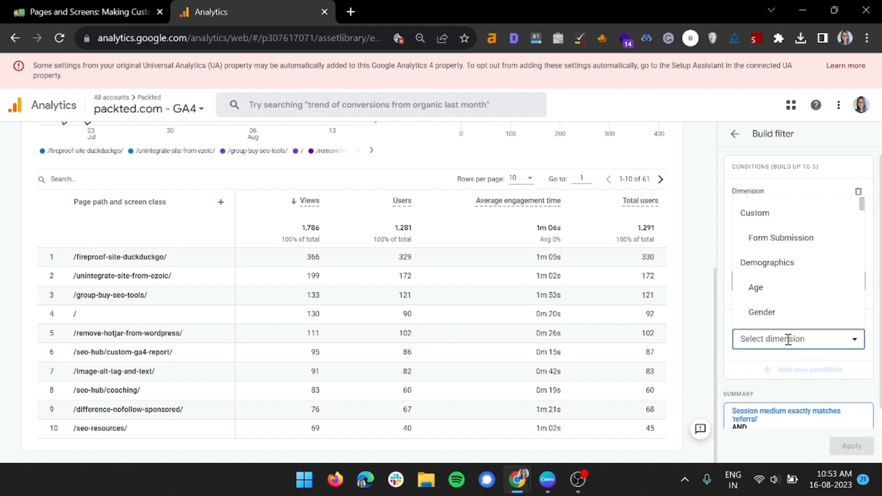
pyautogui.write('page pa')
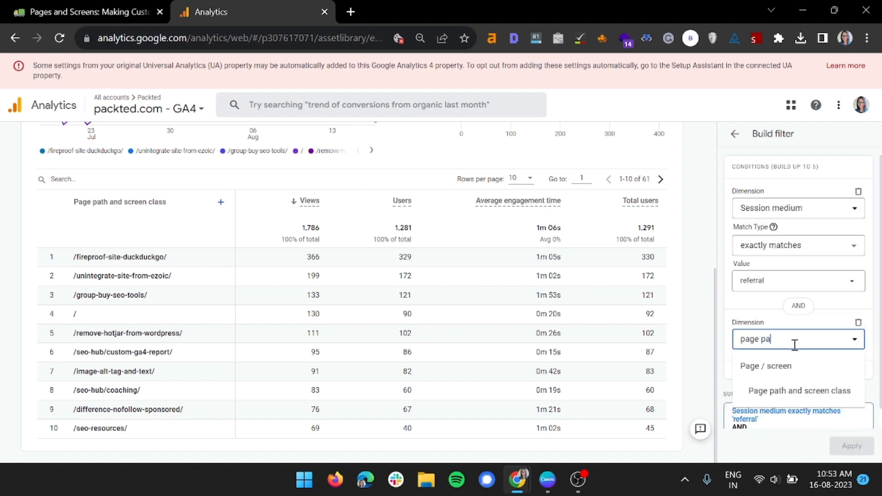
pyautogui.click(788, 390)
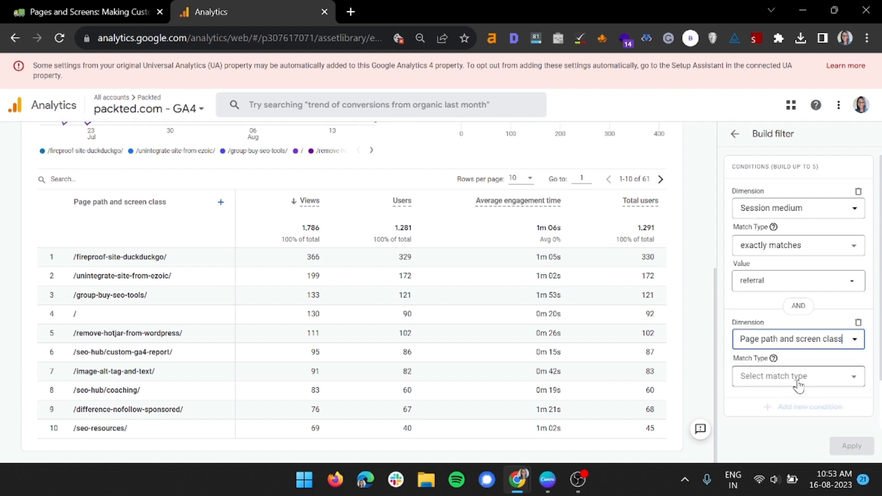
pyautogui.click(798, 382)
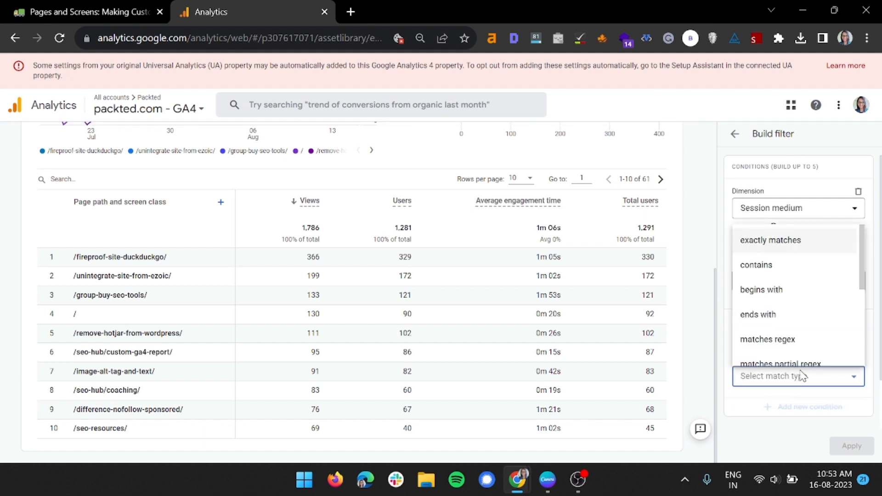
pyautogui.click(796, 239)
pyautogui.click(788, 326)
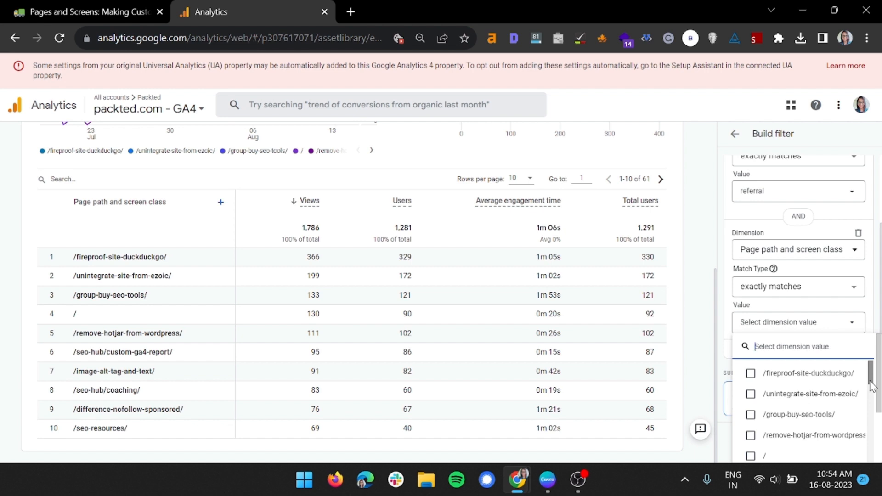
# Change the second condition's match type to contains and set its value to /seo-hub/.
pyautogui.click(798, 297)
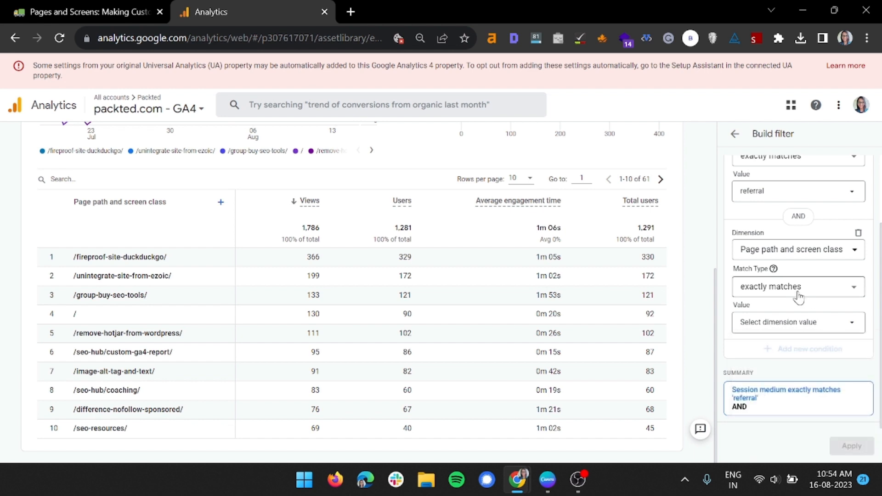
pyautogui.click(798, 296)
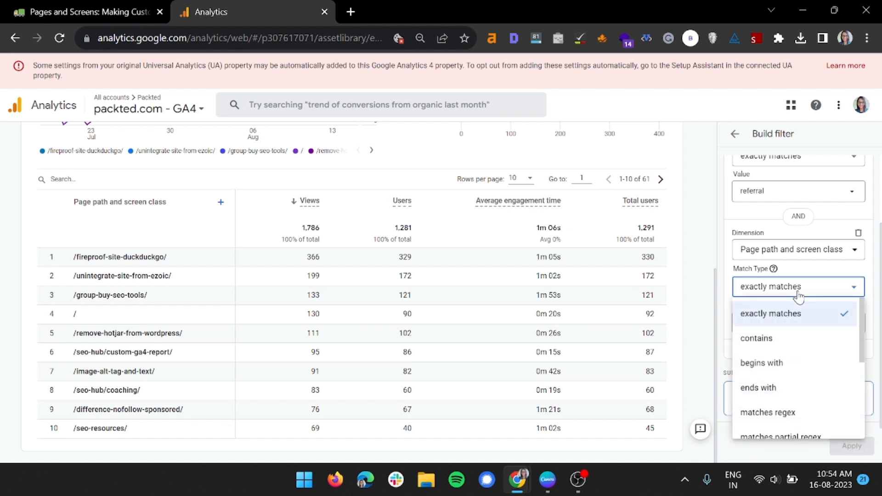
pyautogui.click(765, 338)
pyautogui.click(778, 323)
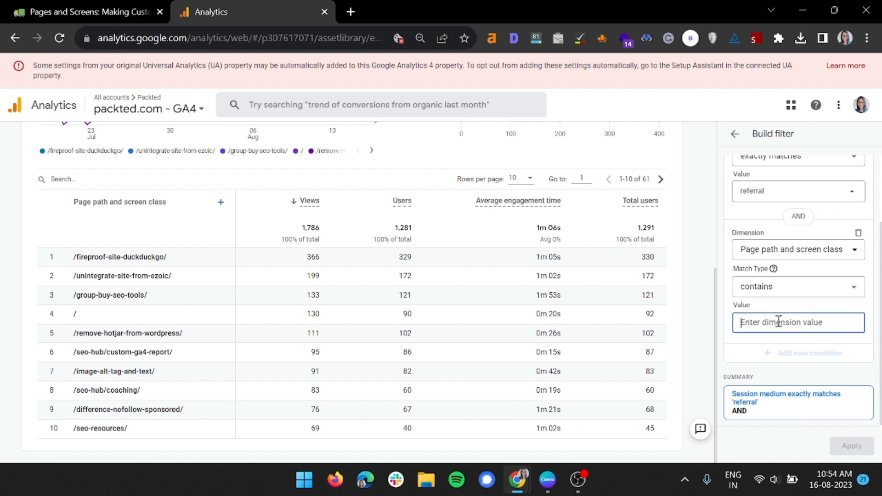
pyautogui.write('/seo-hub/')
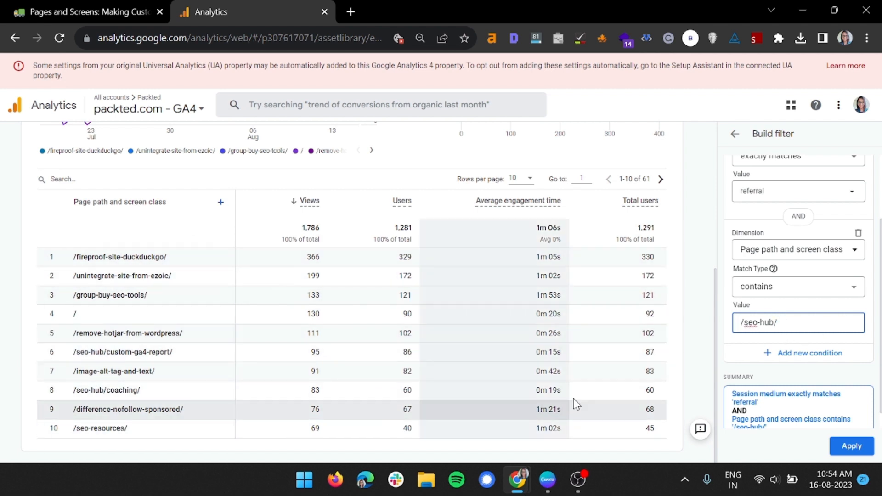
# Change the page path condition to exactly matches with the values /, /contact/ and /about/, and apply the filter.
pyautogui.click(787, 289)
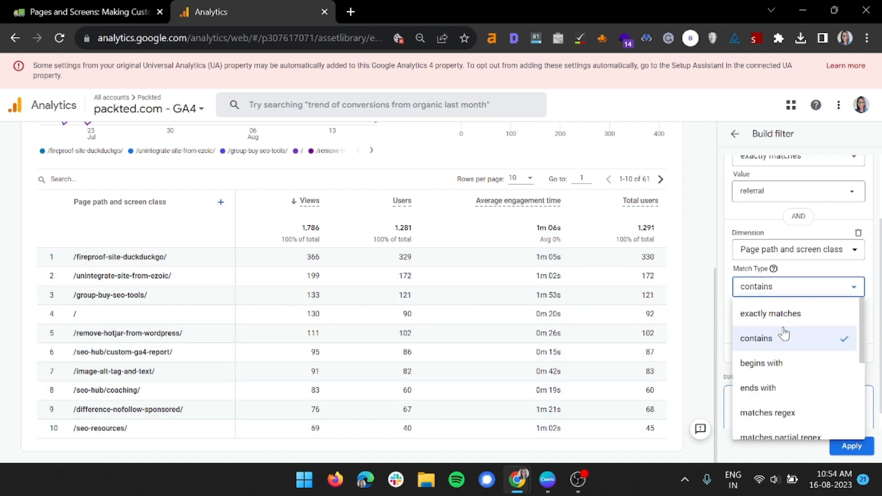
pyautogui.click(780, 315)
pyautogui.click(809, 326)
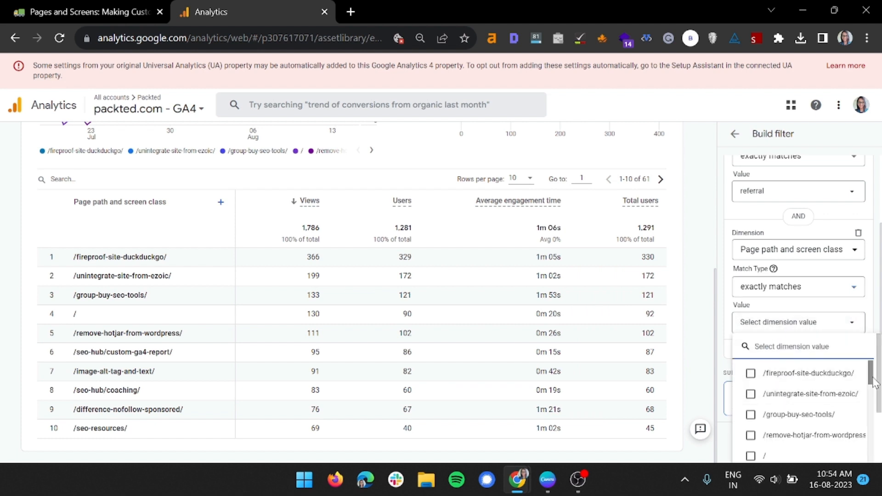
pyautogui.scroll(-2, 818, 395)
pyautogui.click(811, 379)
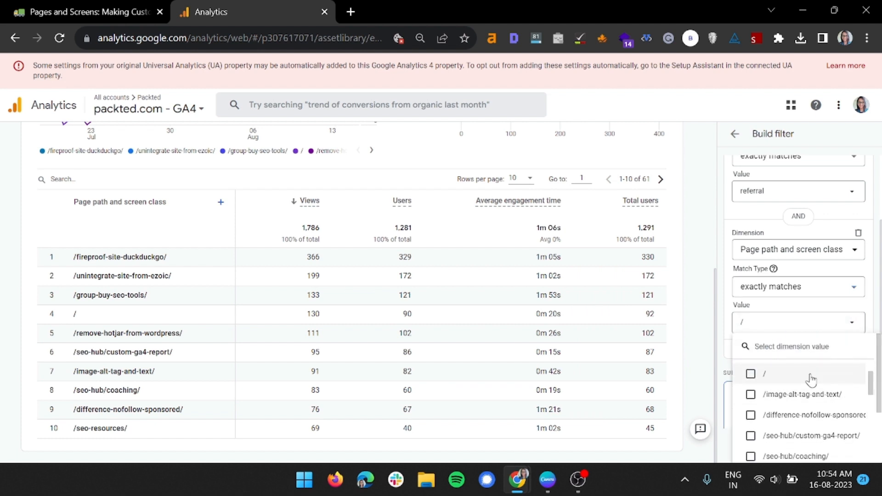
pyautogui.scroll(-3, 822, 404)
pyautogui.click(823, 418)
pyautogui.scroll(-2, 870, 413)
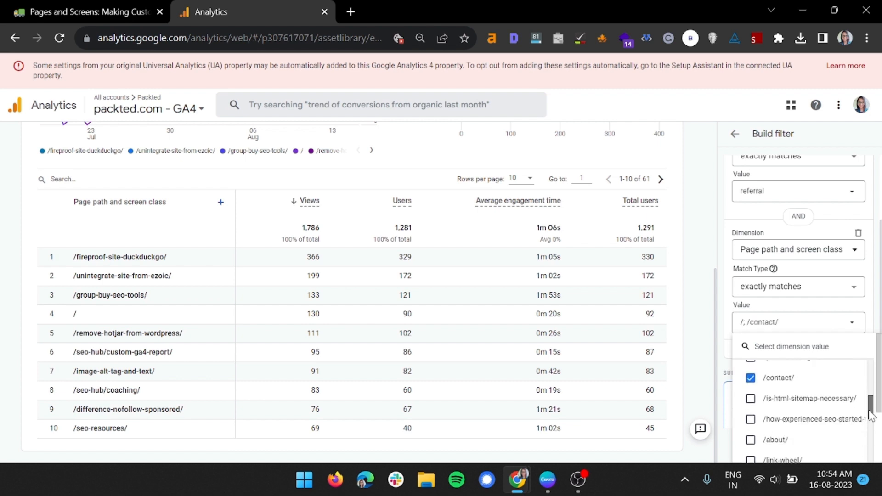
pyautogui.scroll(-2, 870, 413)
pyautogui.click(824, 407)
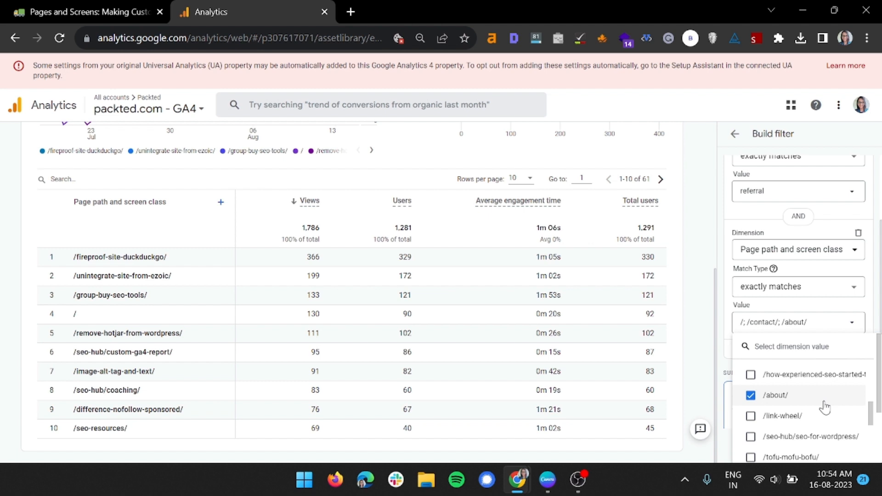
pyautogui.click(724, 337)
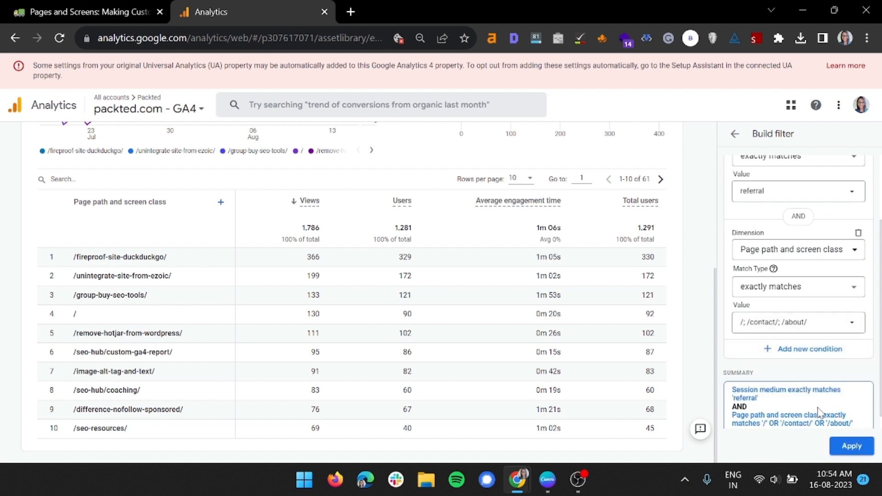
pyautogui.click(855, 452)
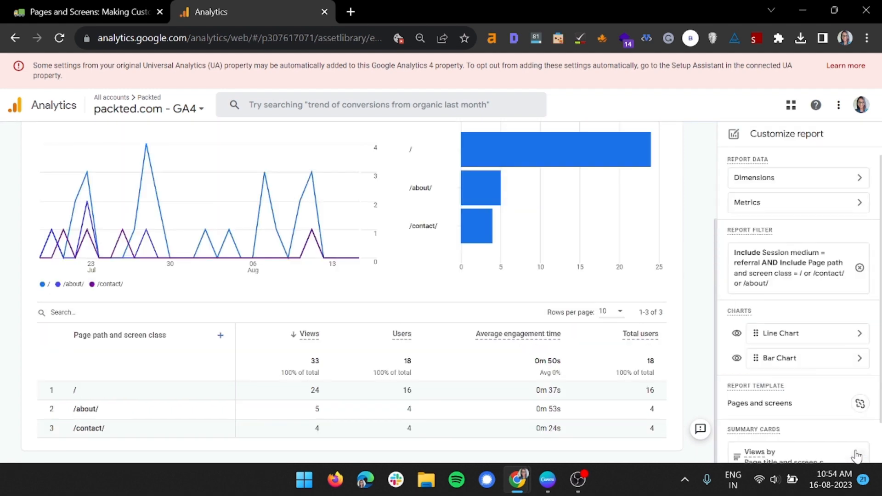
# Hide the bar chart in the report so that only the line chart is shown.
pyautogui.scroll(3, 354, 362)
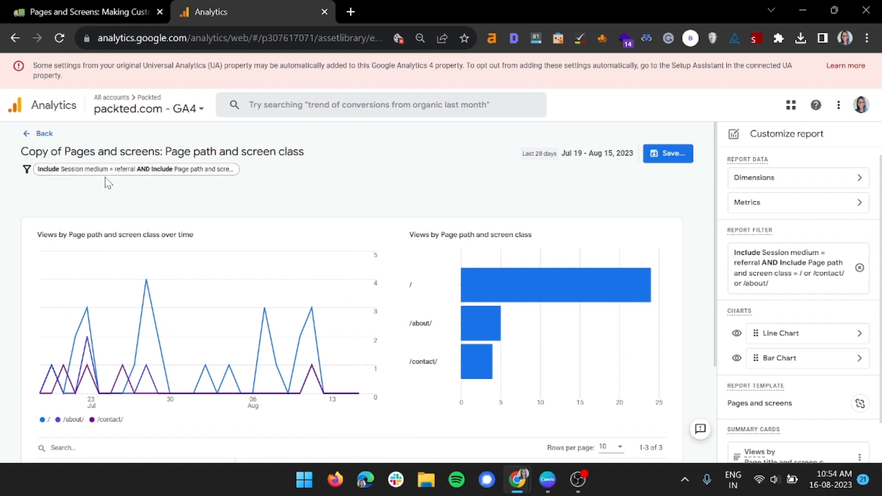
pyautogui.scroll(-3, 156, 308)
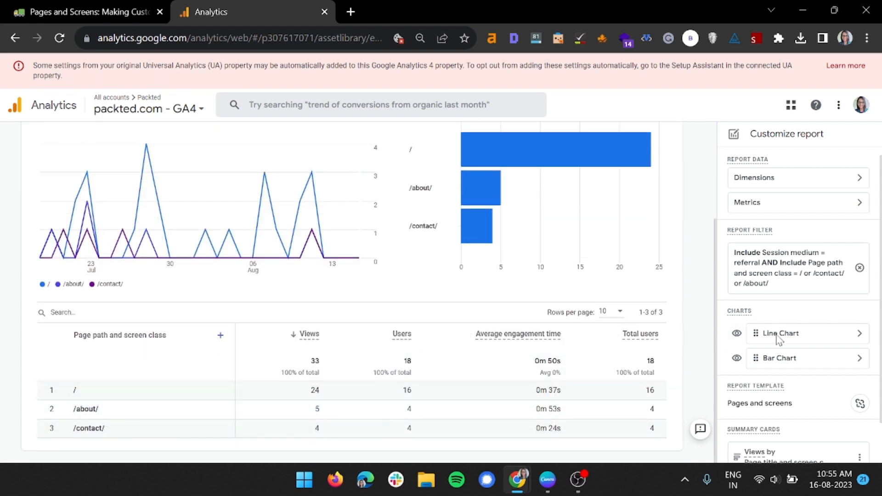
pyautogui.click(736, 359)
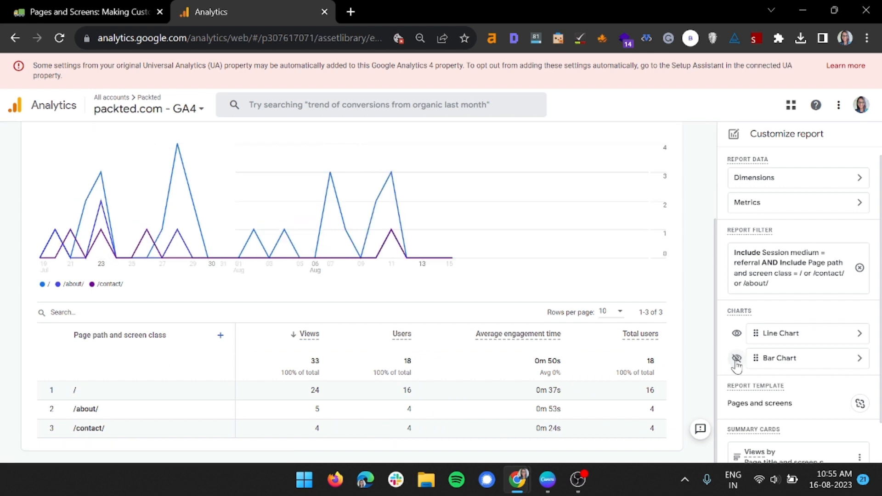
pyautogui.scroll(3, 470, 288)
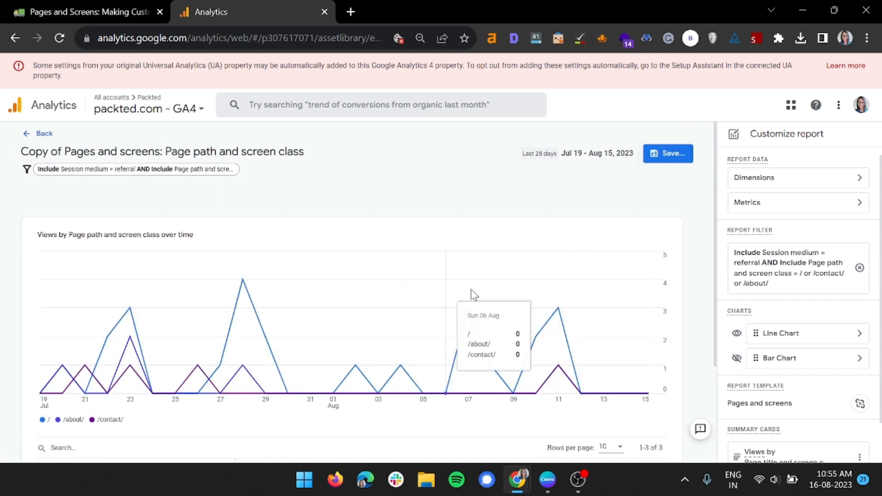
# Create a new summary card with the dimension Page path and screen class and the metric Views.
pyautogui.scroll(-3, 505, 294)
pyautogui.scroll(-1, 757, 335)
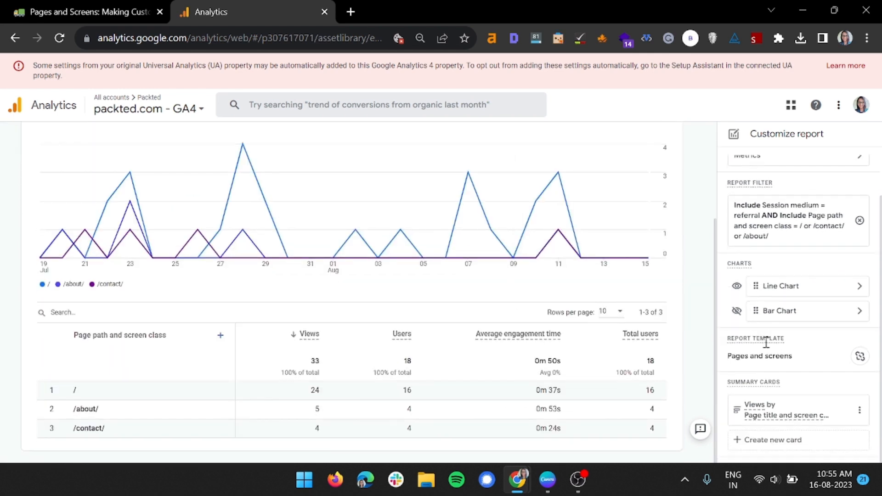
pyautogui.click(776, 440)
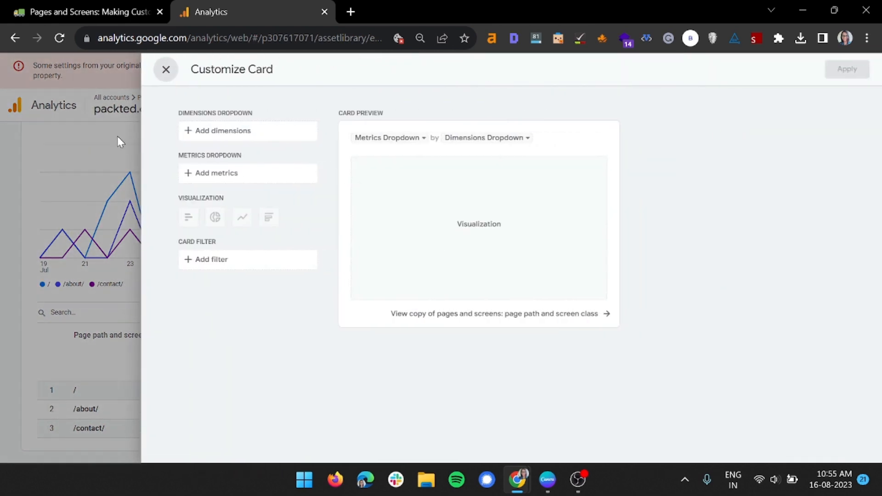
pyautogui.click(242, 128)
pyautogui.click(248, 158)
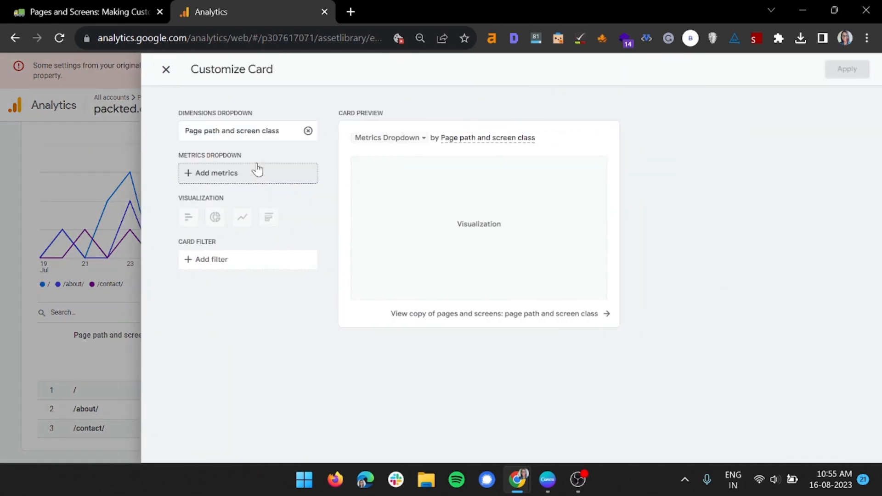
pyautogui.click(246, 174)
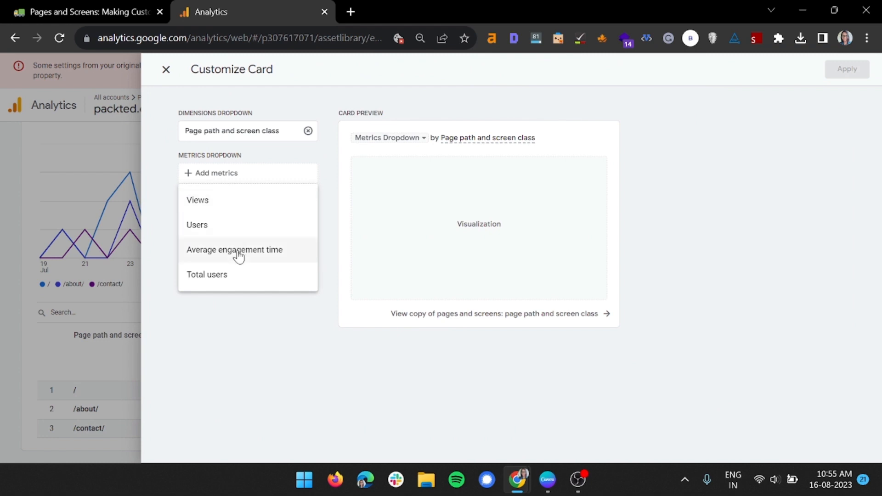
pyautogui.click(248, 202)
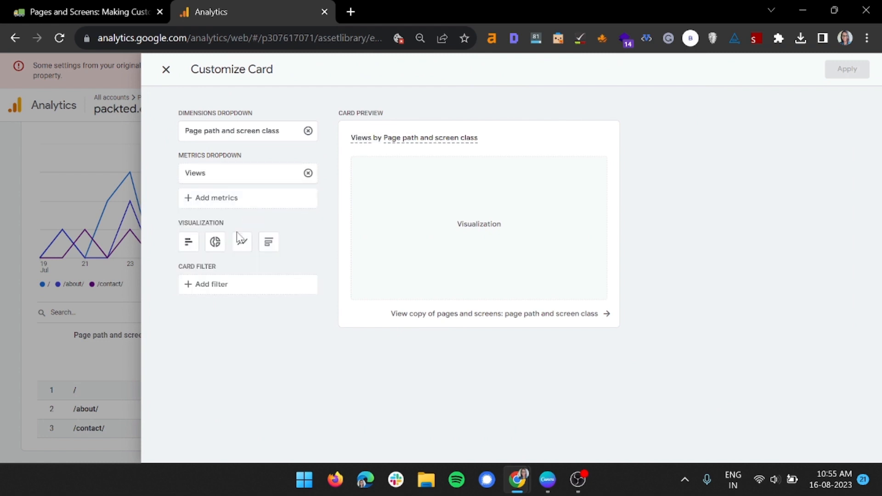
# Give the card a line chart visualization and the report's referral and page path filter, and apply the card.
pyautogui.click(242, 243)
pyautogui.click(232, 292)
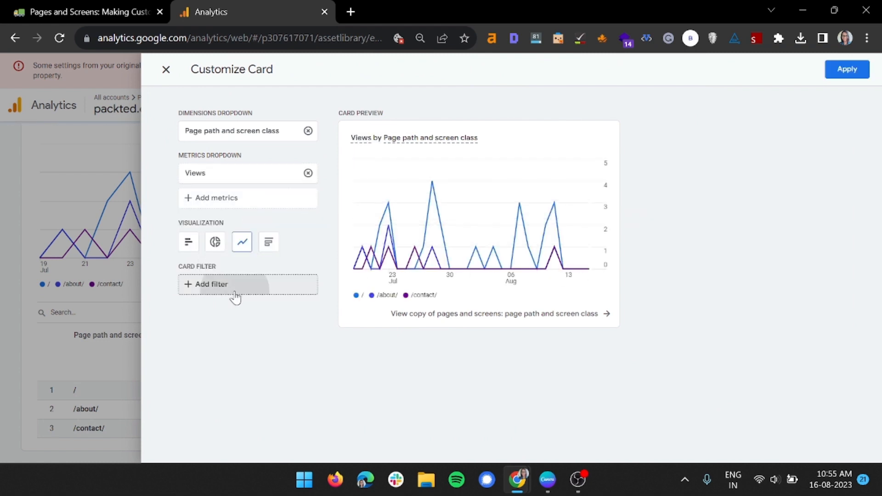
pyautogui.click(232, 337)
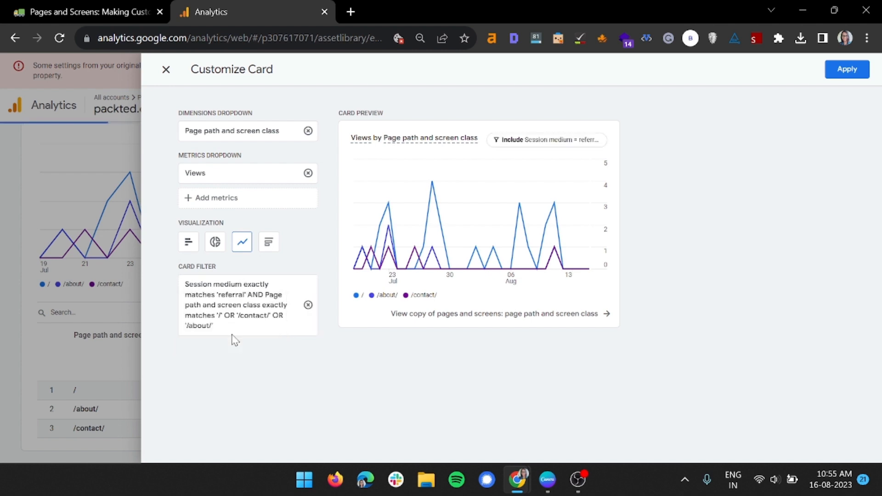
pyautogui.click(855, 74)
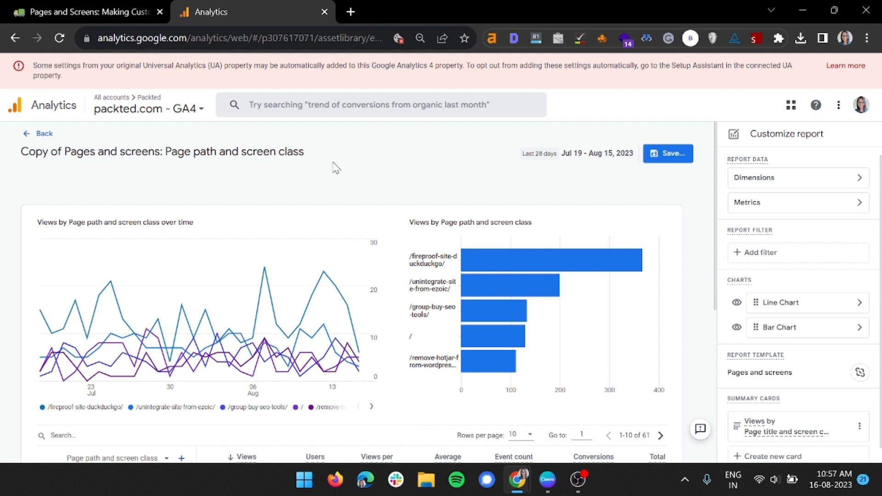
# Remove every primary dimension except Page path and screen class from the report and apply the change.
pyautogui.click(799, 180)
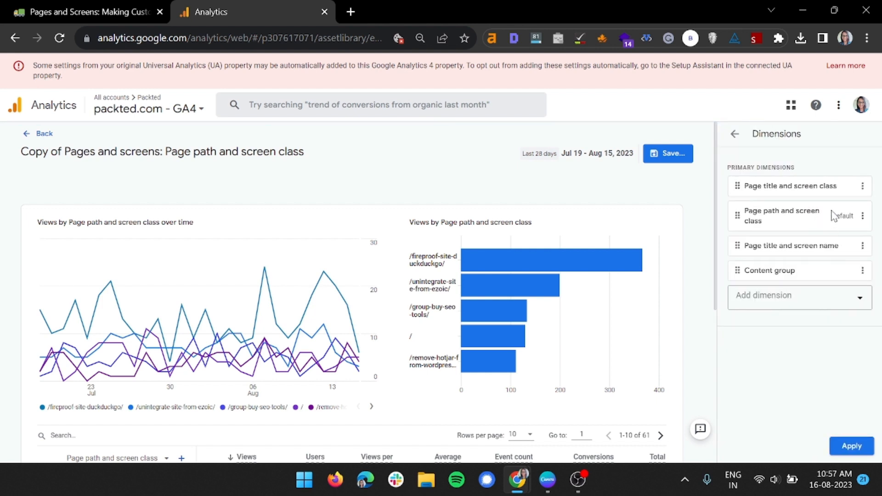
pyautogui.click(862, 187)
pyautogui.click(852, 232)
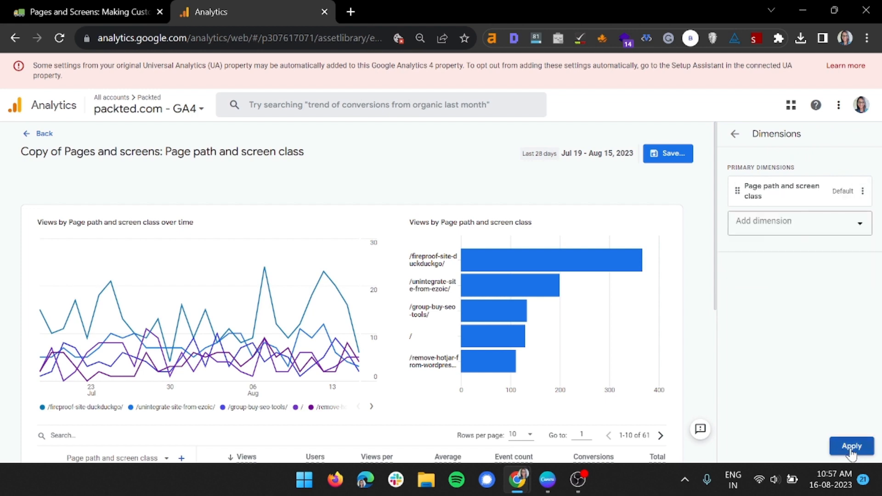
pyautogui.click(851, 448)
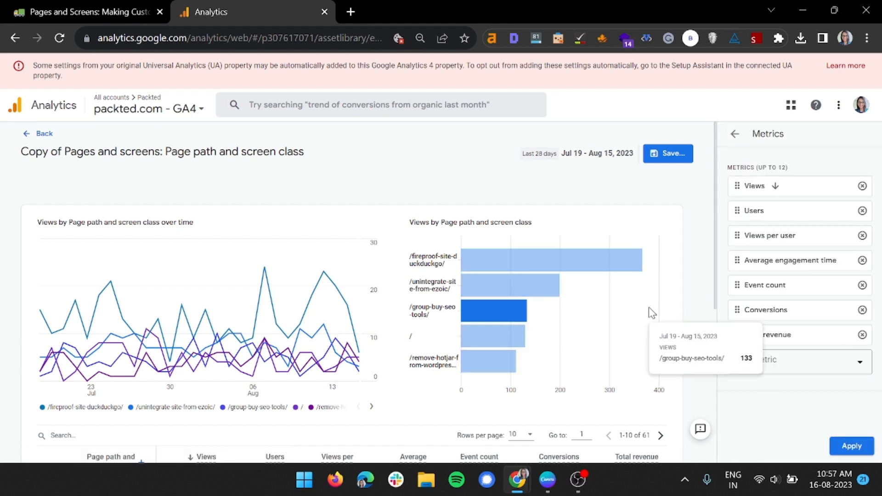
# Add the Sessions metric to the report and place it directly after Views.
pyautogui.scroll(-5, 648, 312)
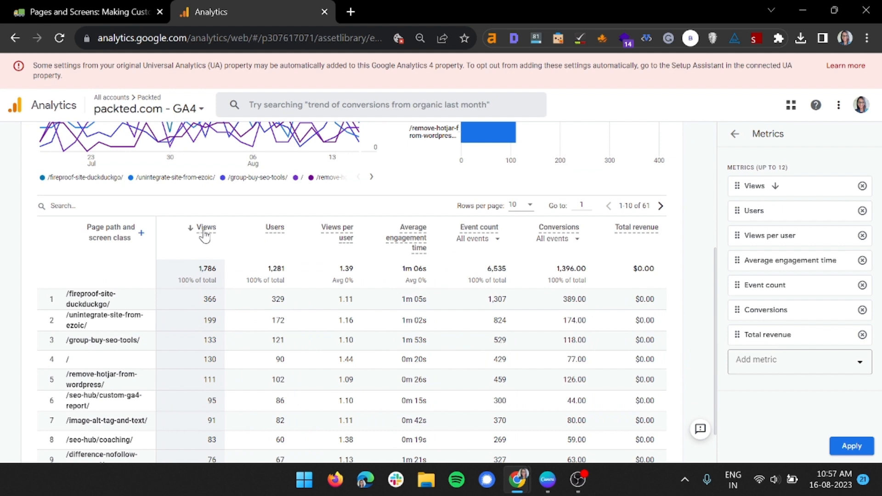
pyautogui.click(791, 361)
pyautogui.scroll(-5, 759, 312)
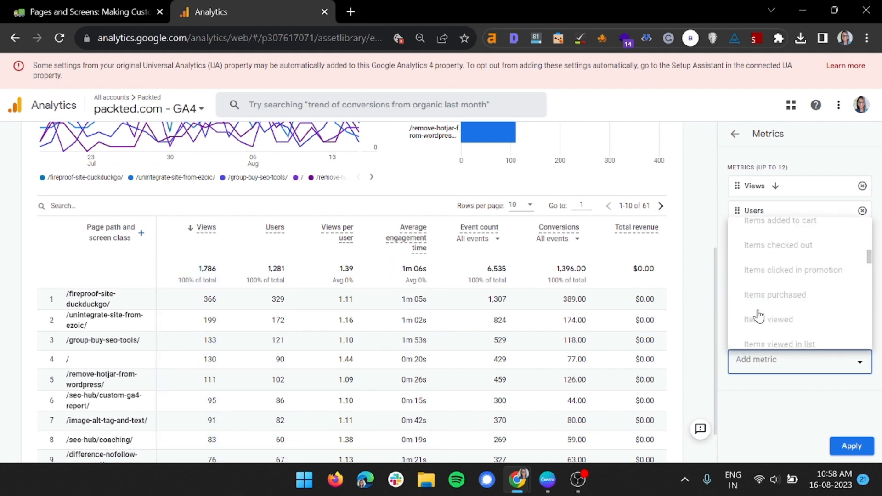
pyautogui.scroll(-5, 758, 314)
pyautogui.click(775, 275)
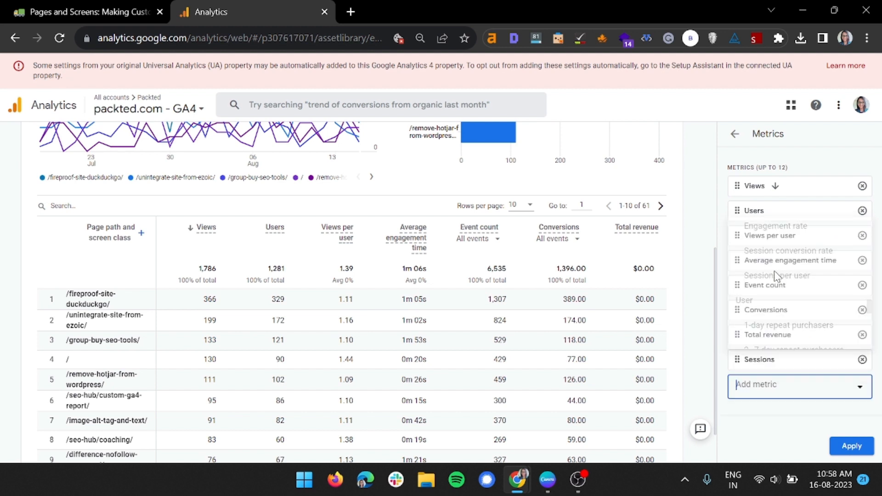
pyautogui.moveTo(780, 359); pyautogui.dragTo(776, 215)
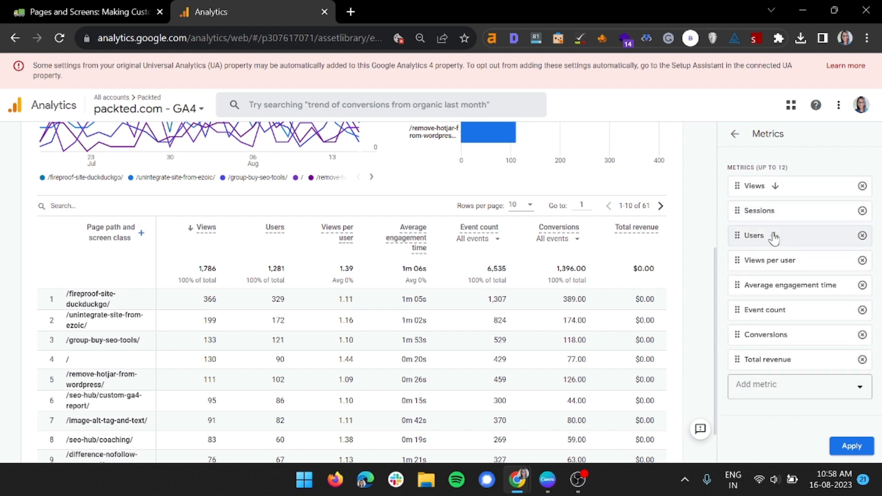
# Remove the metrics Views per user, Event count, Conversions and Total revenue, and apply the metric changes.
pyautogui.click(862, 260)
pyautogui.click(862, 285)
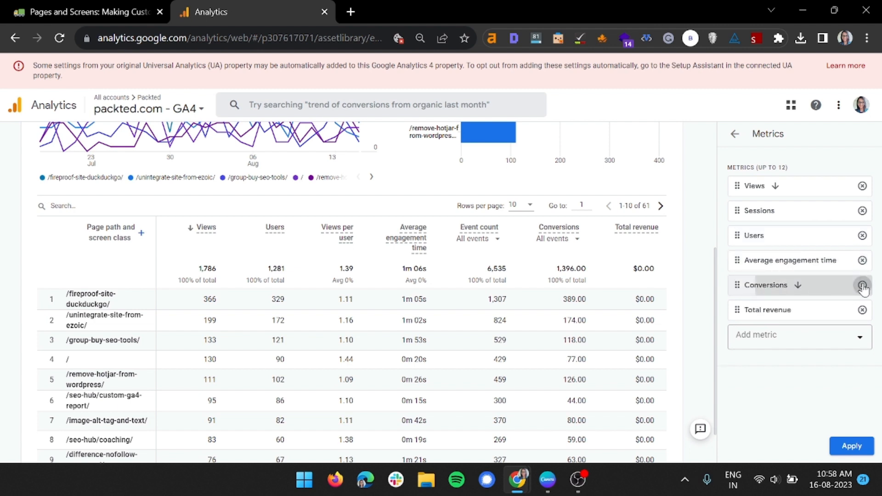
pyautogui.click(862, 285)
pyautogui.click(862, 285)
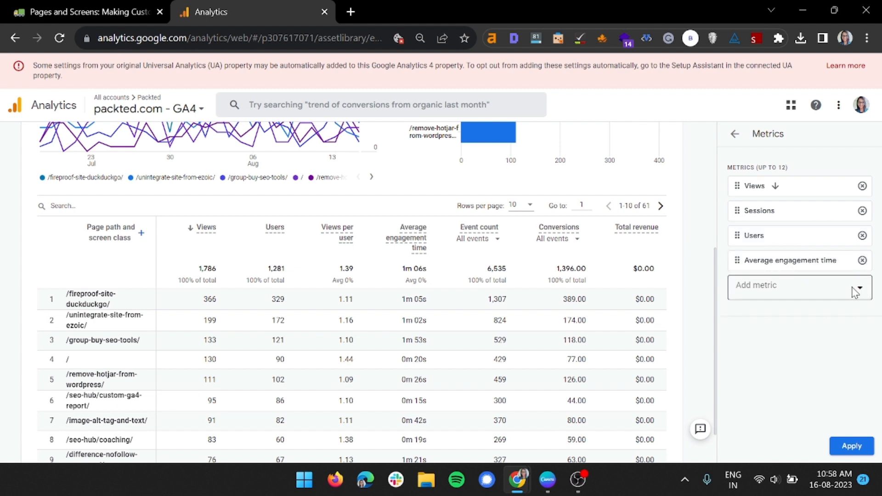
pyautogui.click(851, 448)
# Build a report filter where Session medium exactly matches organic, and apply it.
pyautogui.click(780, 248)
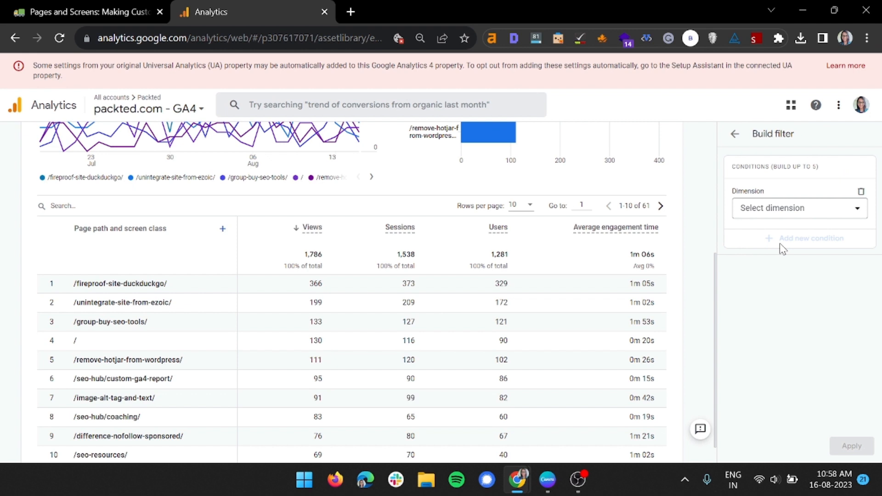
pyautogui.click(779, 206)
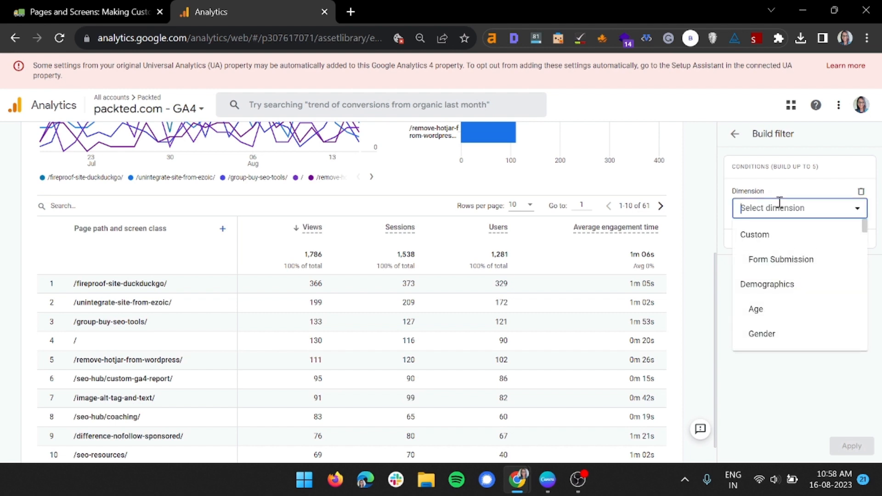
pyautogui.write('medium')
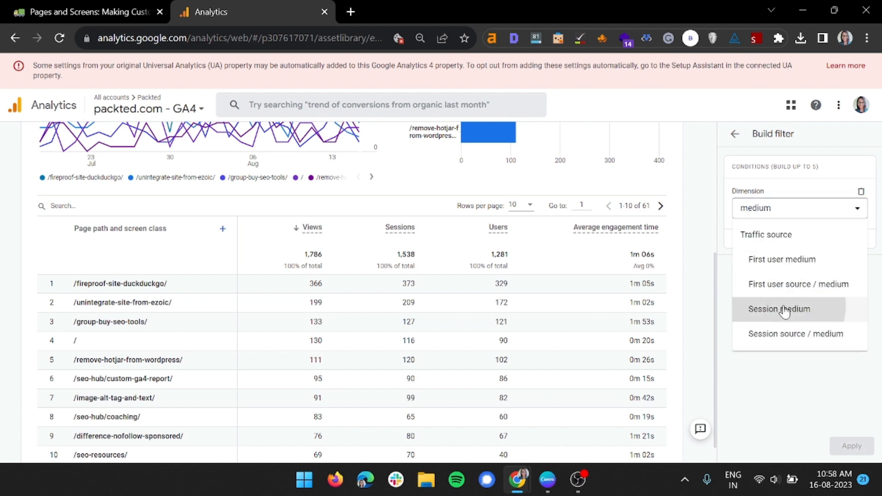
pyautogui.click(784, 312)
pyautogui.click(789, 246)
pyautogui.click(787, 271)
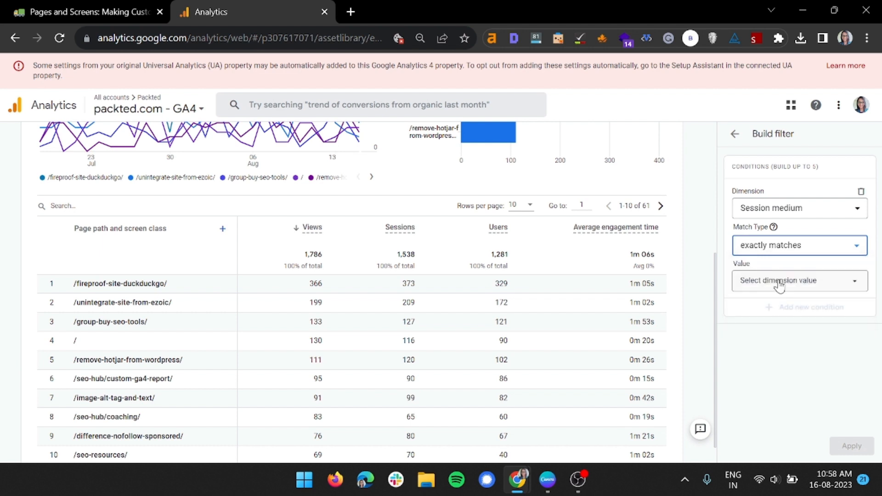
pyautogui.click(779, 285)
pyautogui.click(781, 331)
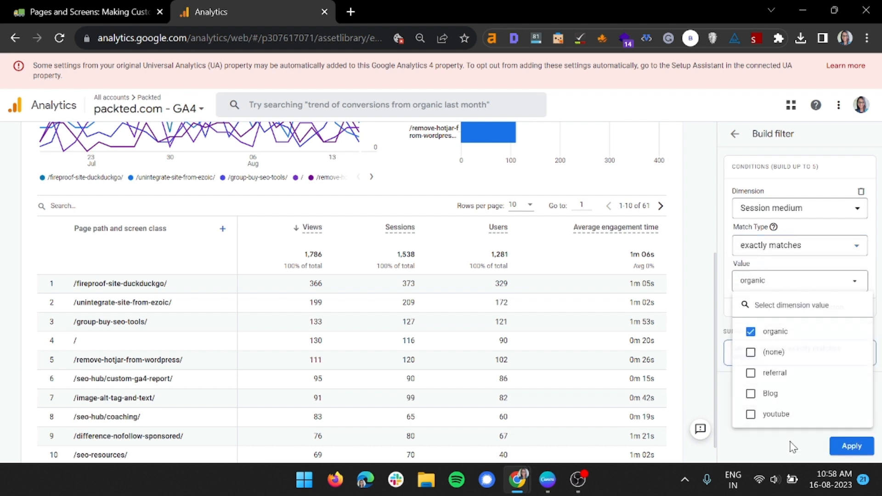
pyautogui.click(846, 448)
pyautogui.click(848, 448)
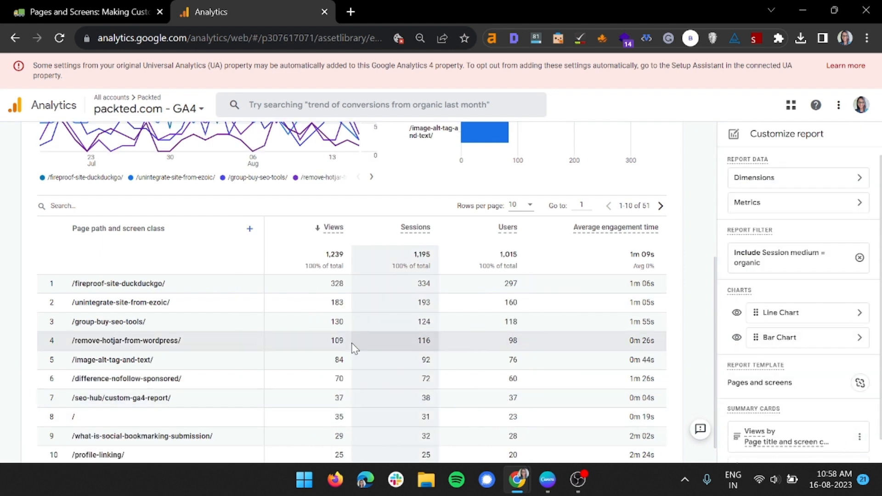
# Add the traffic source dimension Session source as the table's secondary dimension.
pyautogui.click(247, 229)
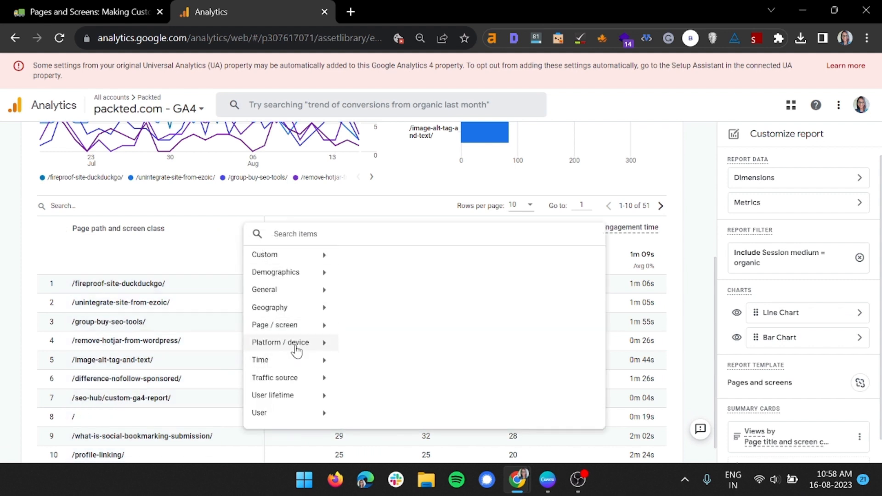
pyautogui.click(297, 379)
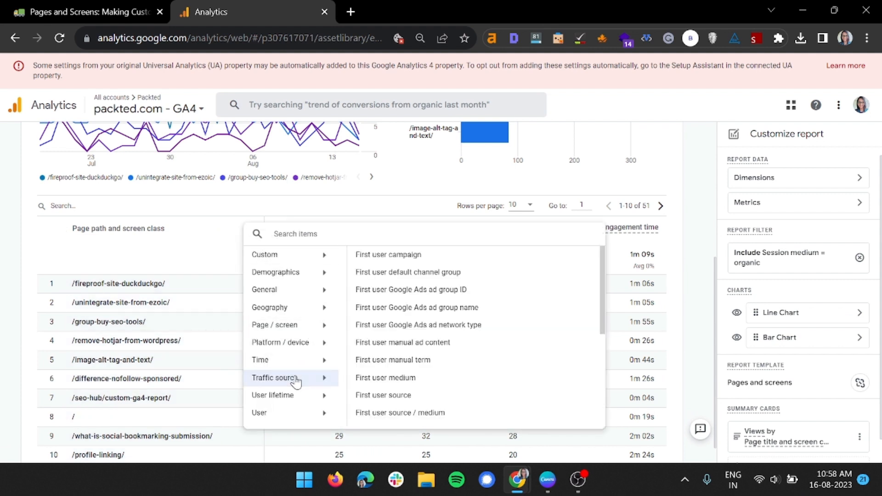
pyautogui.scroll(-5, 388, 386)
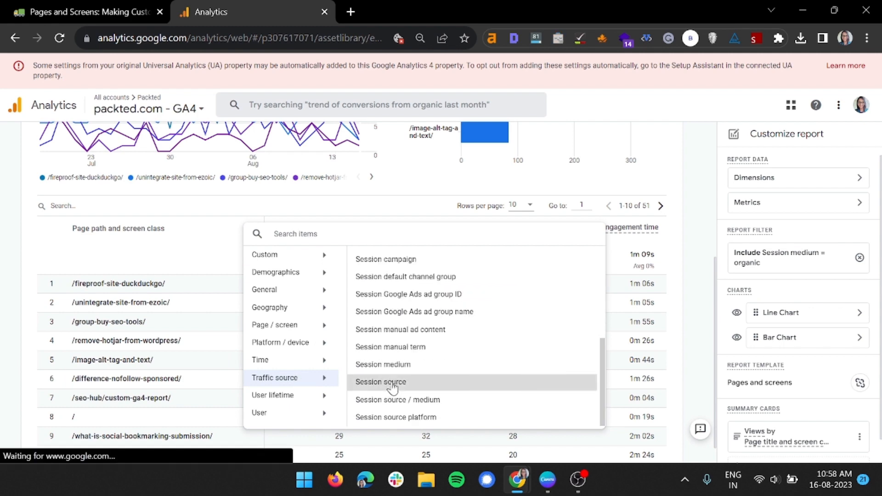
pyautogui.click(380, 382)
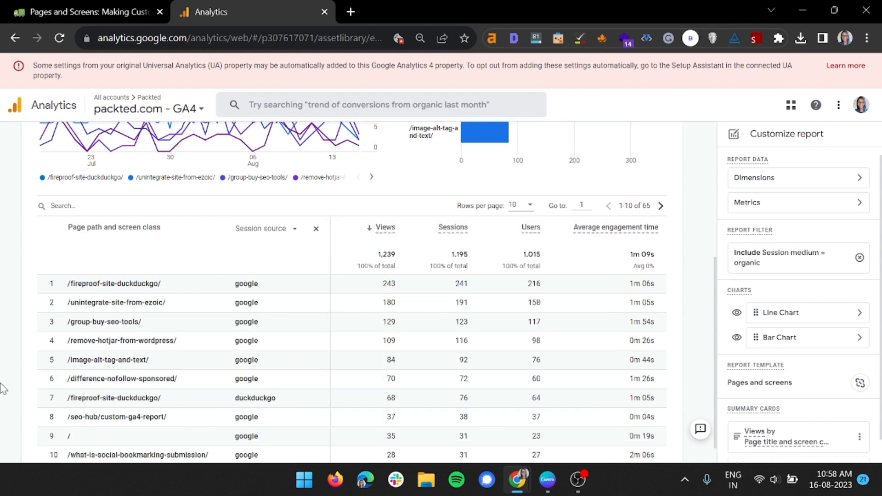
pyautogui.scroll(-1, 244, 360)
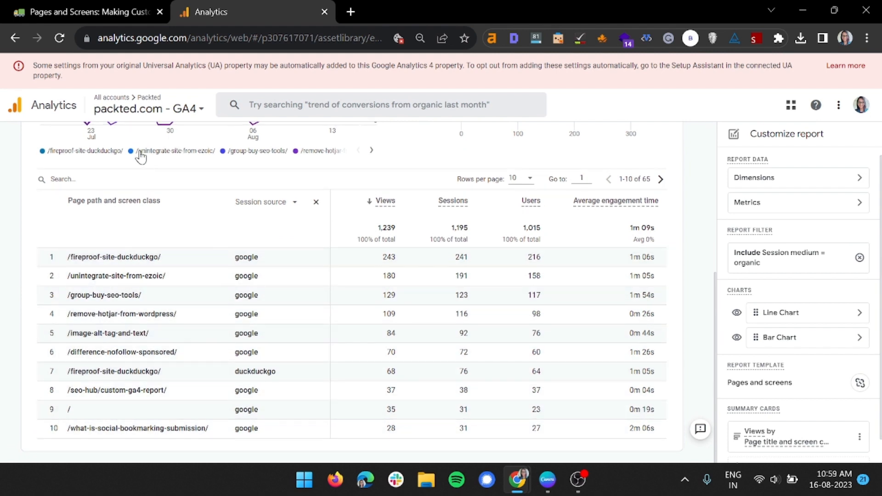
# Search the report table for page paths containing /seo-hub/.
pyautogui.click(128, 177)
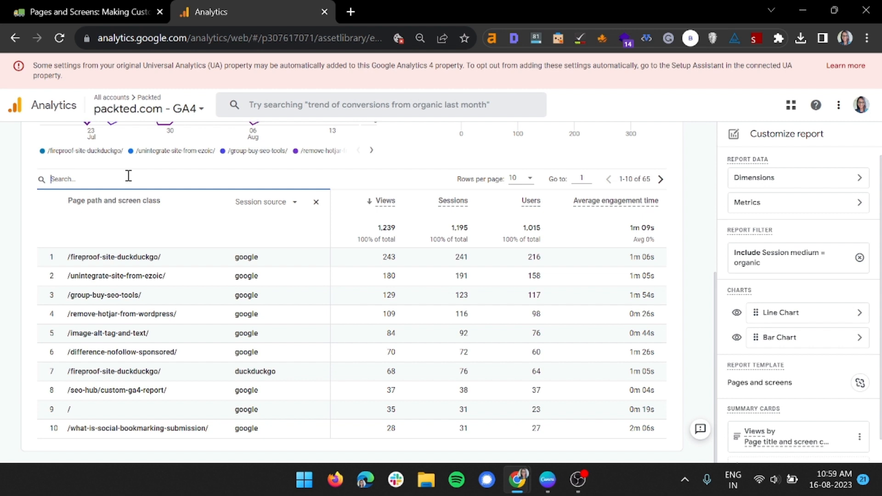
pyautogui.write('/seo-hub/')
pyautogui.press('Return')
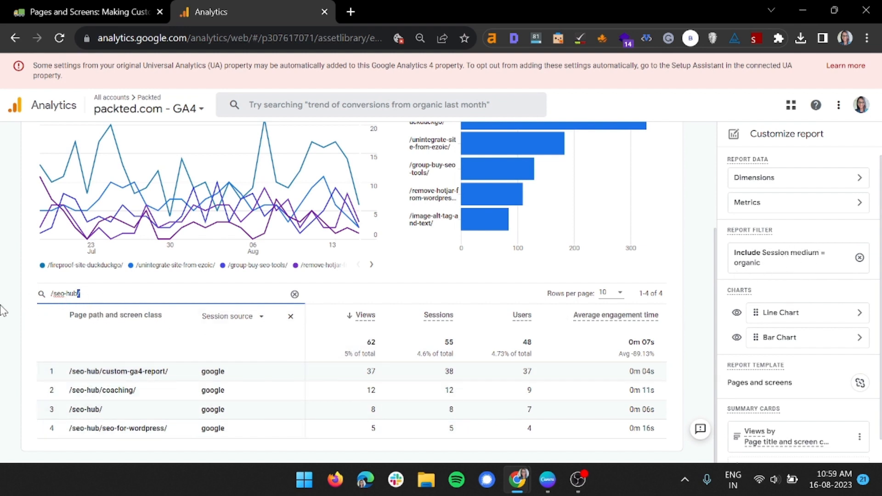
# Clear the table search and hide the bar chart from the report.
pyautogui.tripleClick(63, 298)
pyautogui.press('BackSpace')
pyautogui.click(737, 339)
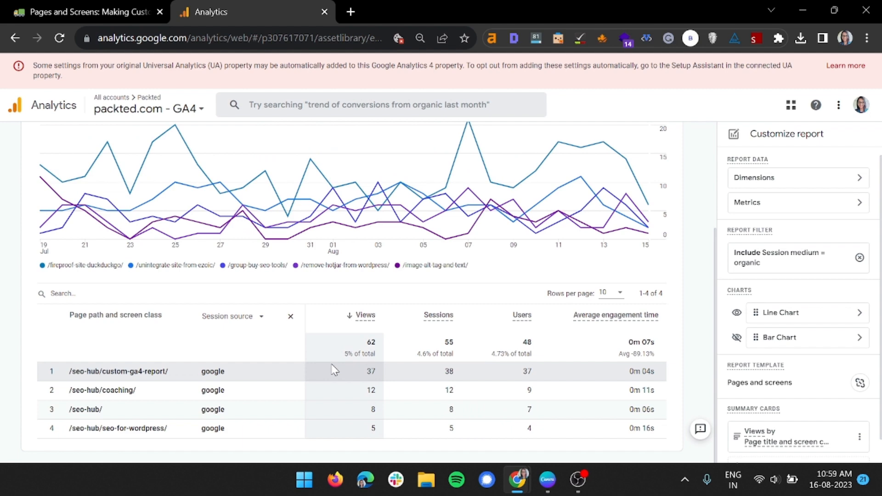
pyautogui.click(203, 288)
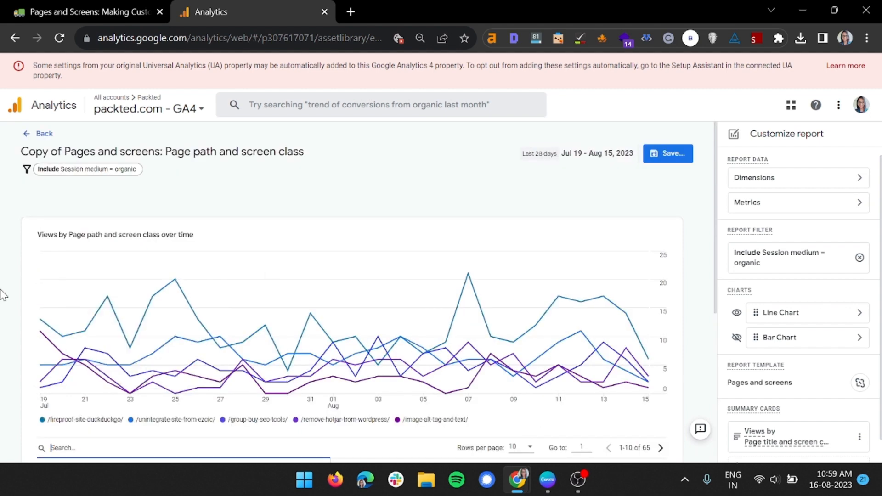
# Set the report table to show 100 rows per page.
pyautogui.scroll(-5, 4, 295)
pyautogui.scroll(5, 4, 295)
pyautogui.scroll(-5, 45, 299)
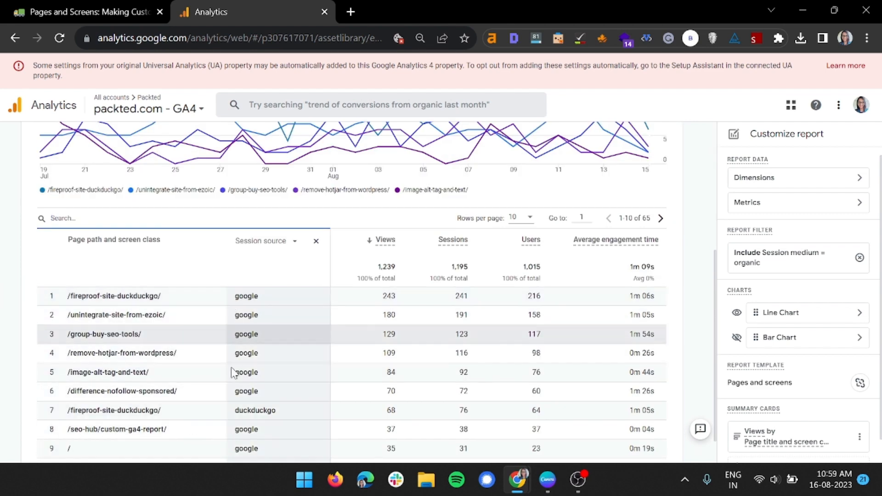
pyautogui.scroll(-1, 258, 330)
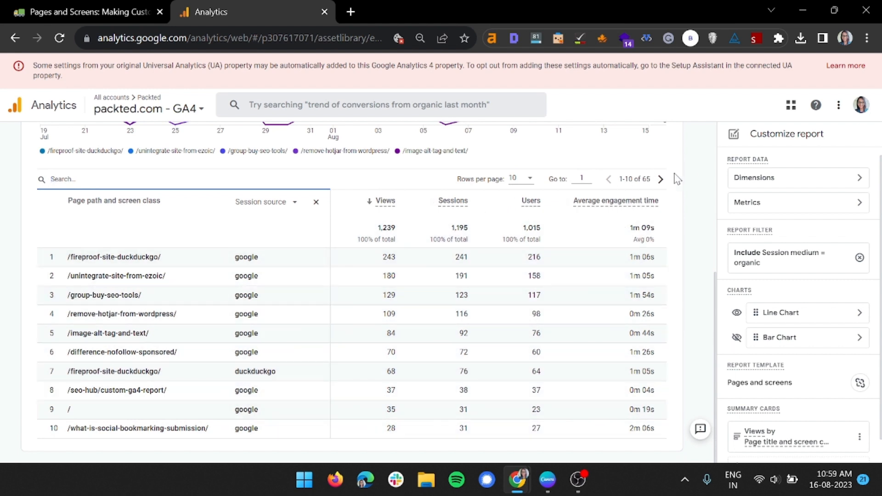
pyautogui.click(528, 180)
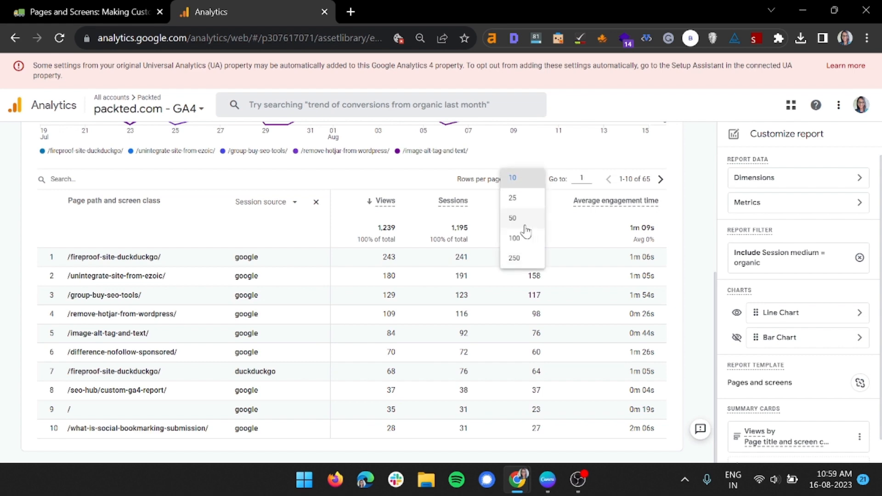
pyautogui.click(515, 239)
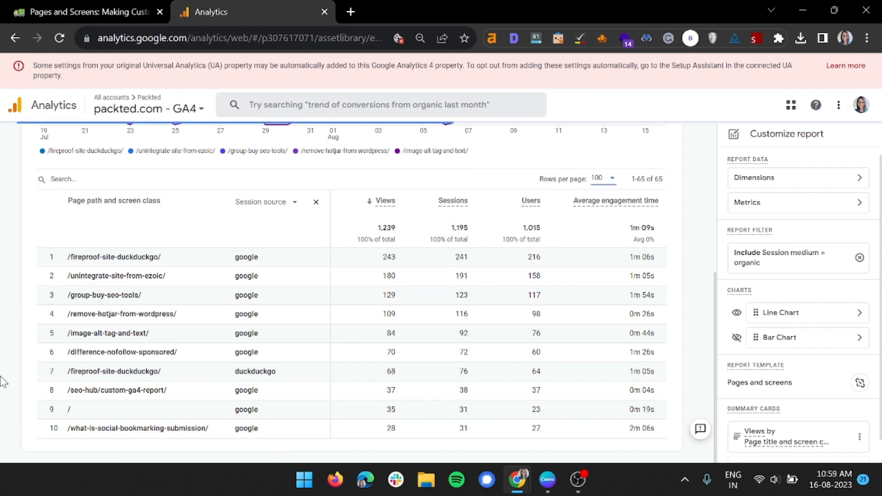
# Examine the session sources listed for the organic pages through the whole table.
pyautogui.scroll(-5, 2, 381)
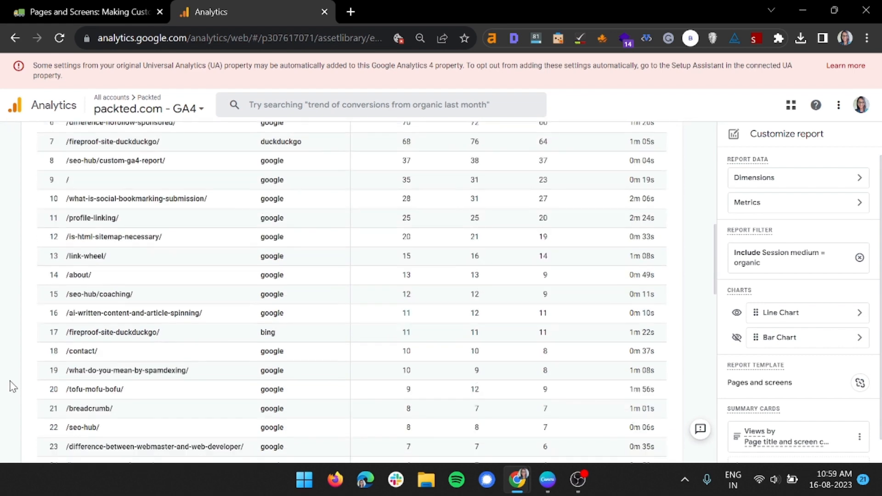
pyautogui.scroll(5, 395, 183)
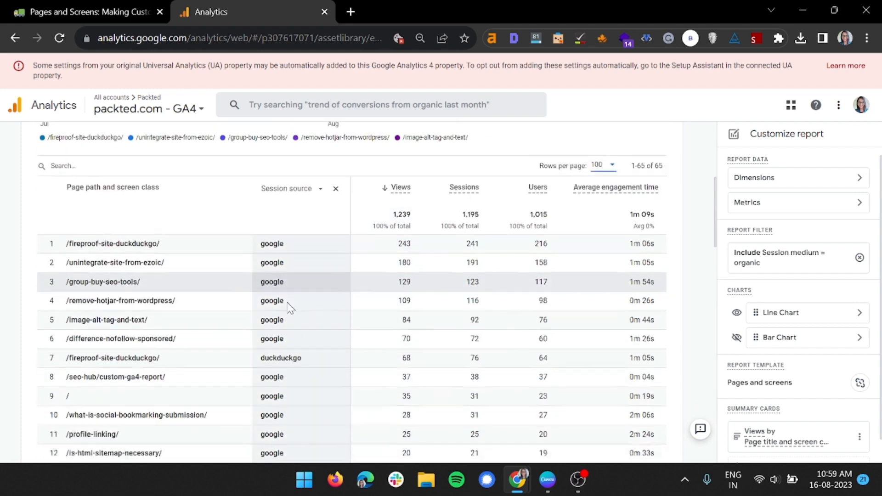
pyautogui.scroll(-10, 291, 294)
pyautogui.scroll(-5, 291, 388)
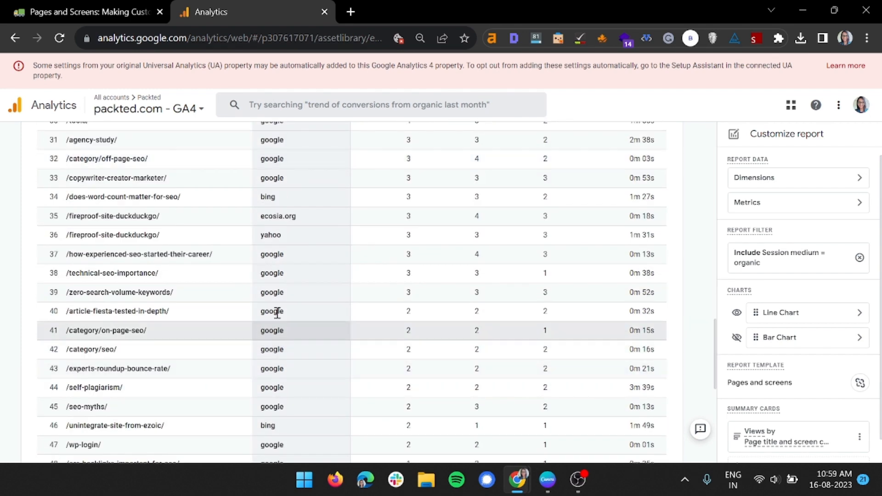
pyautogui.scroll(-5, 285, 230)
pyautogui.scroll(5, 286, 266)
pyautogui.scroll(-8, 286, 267)
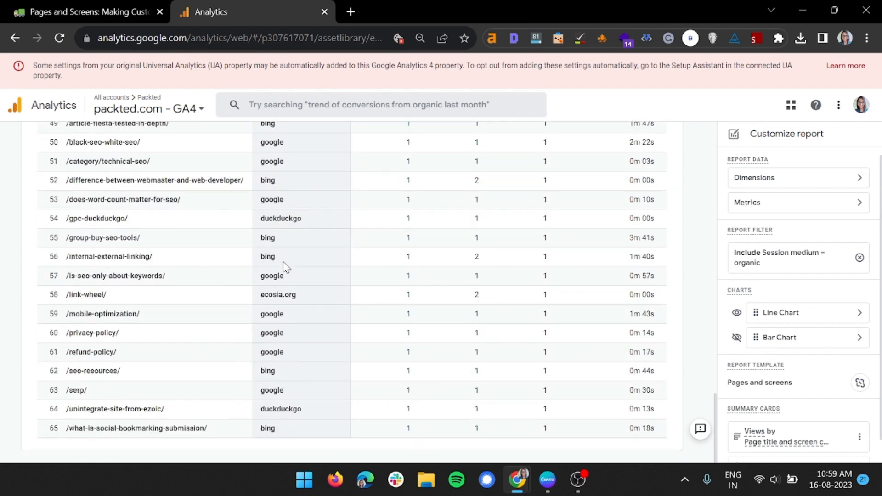
pyautogui.scroll(9, 275, 262)
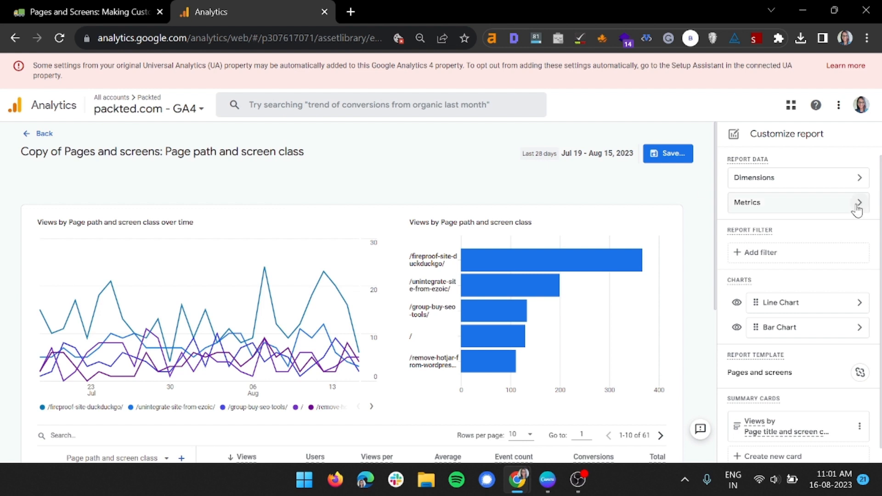
# Hide the bar chart in the new copy of the Pages and screens report.
pyautogui.click(736, 327)
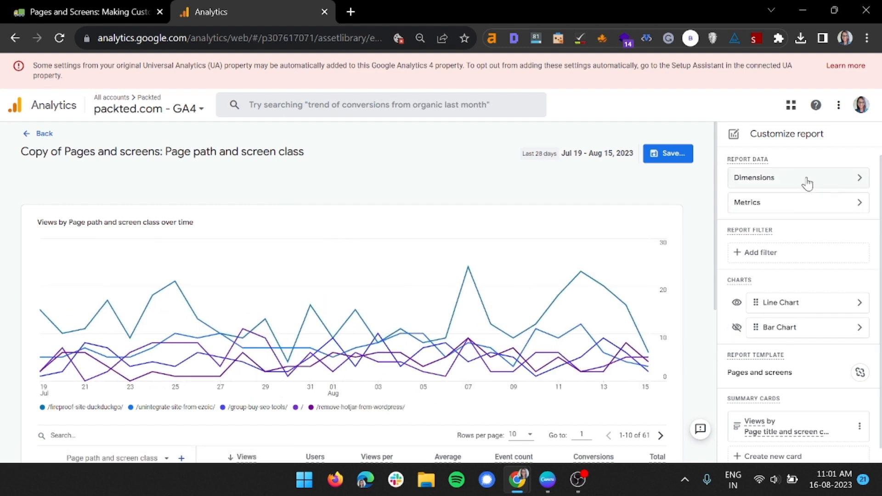
pyautogui.scroll(-5, 452, 321)
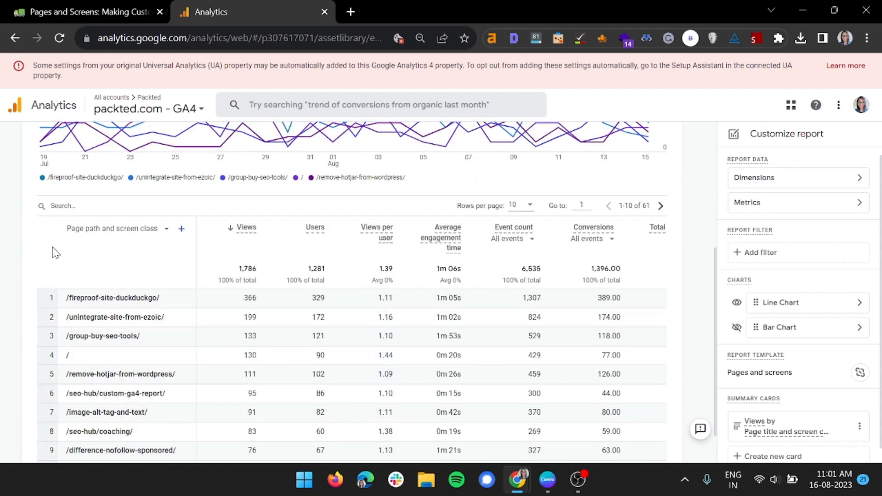
# Make Page title and screen name the default primary dimension, remove all other primary dimensions, and apply the change.
pyautogui.click(797, 183)
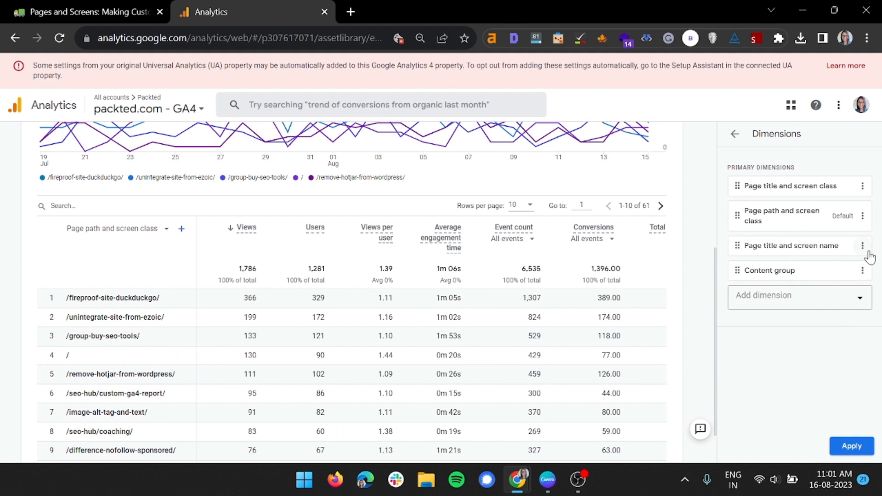
pyautogui.click(866, 251)
pyautogui.click(844, 281)
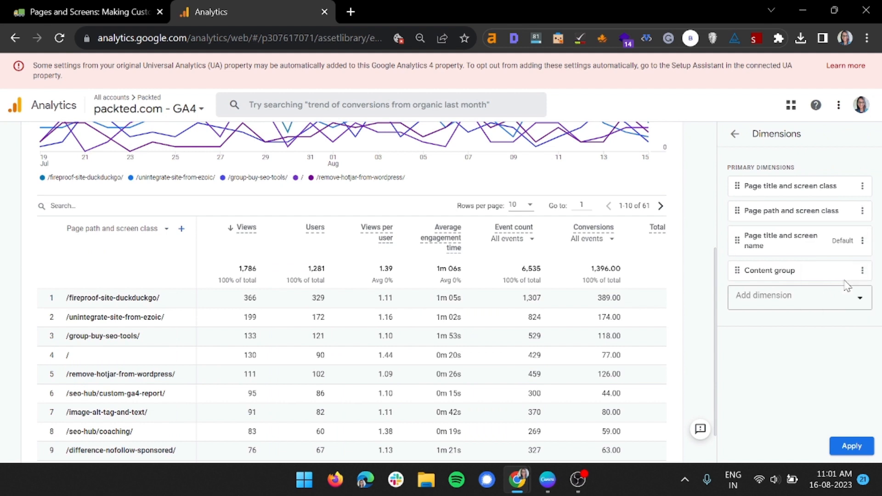
pyautogui.click(862, 210)
pyautogui.click(836, 259)
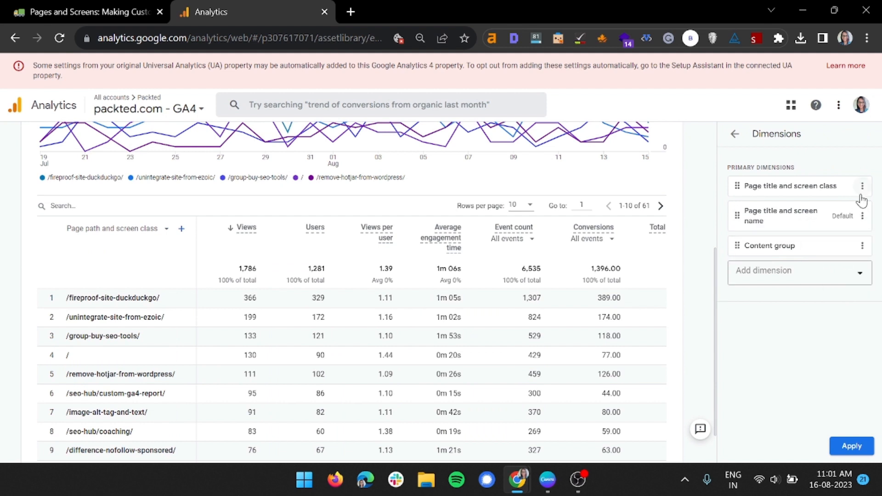
pyautogui.click(862, 186)
pyautogui.click(856, 239)
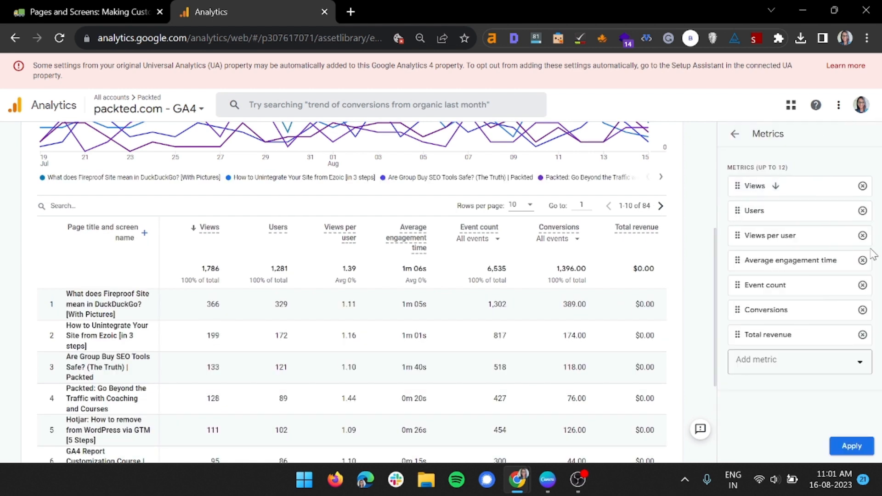
# Remove Views per user, Event count, Conversions and Total revenue from the new report's metrics and apply the change.
pyautogui.click(862, 235)
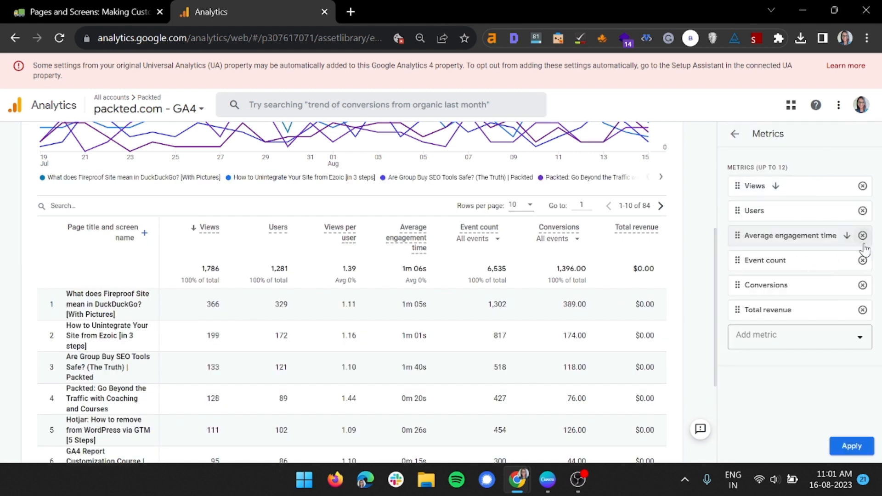
pyautogui.click(862, 260)
pyautogui.click(862, 260)
pyautogui.click(862, 260)
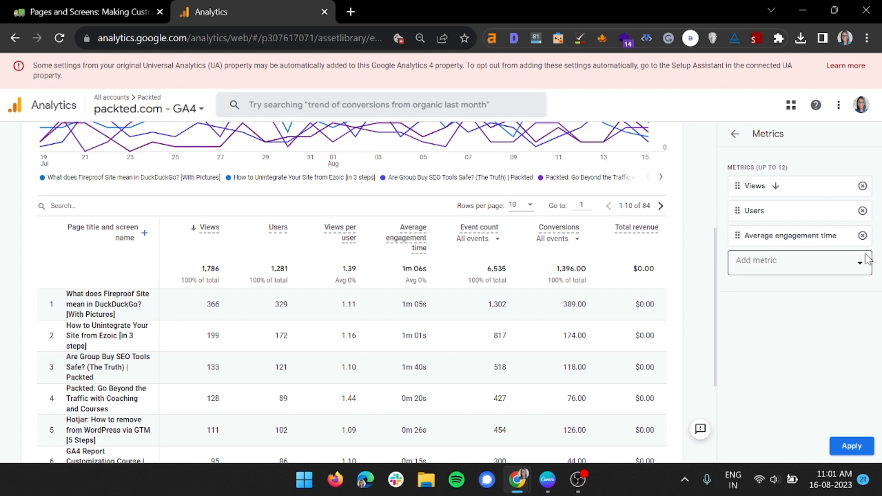
pyautogui.click(852, 450)
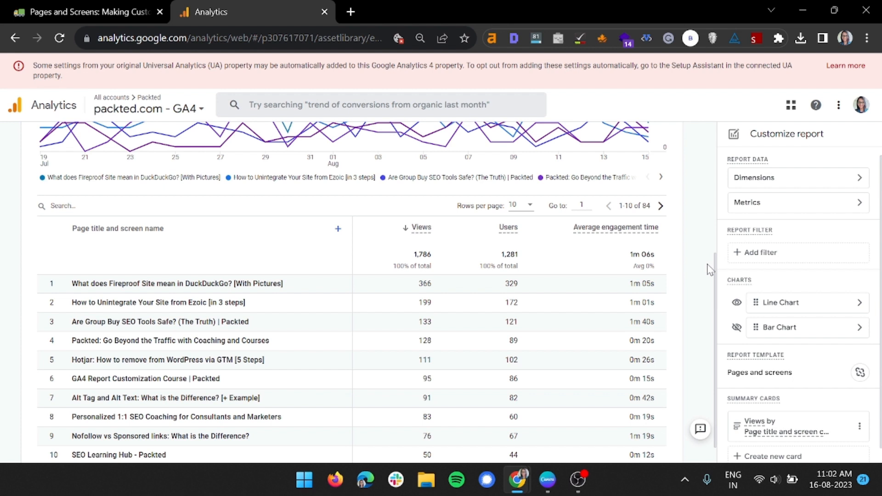
# Build a report filter condition where Country exactly matches United States.
pyautogui.click(756, 252)
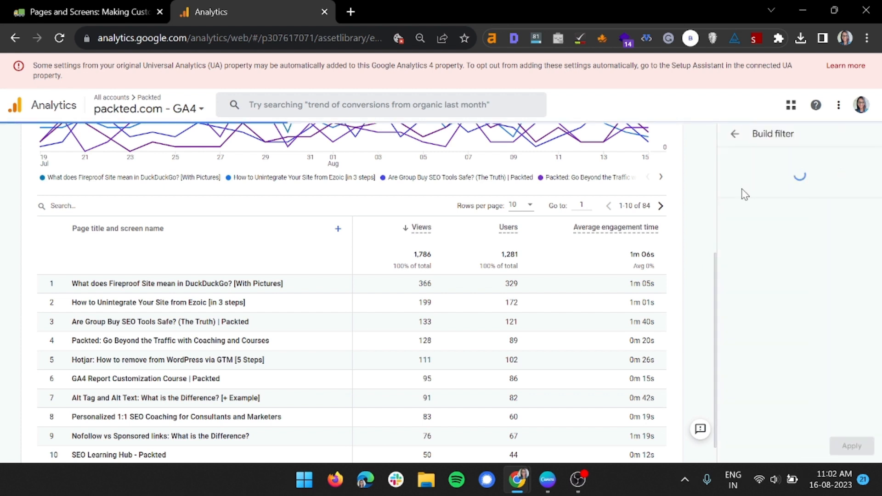
pyautogui.click(787, 208)
pyautogui.write('c')
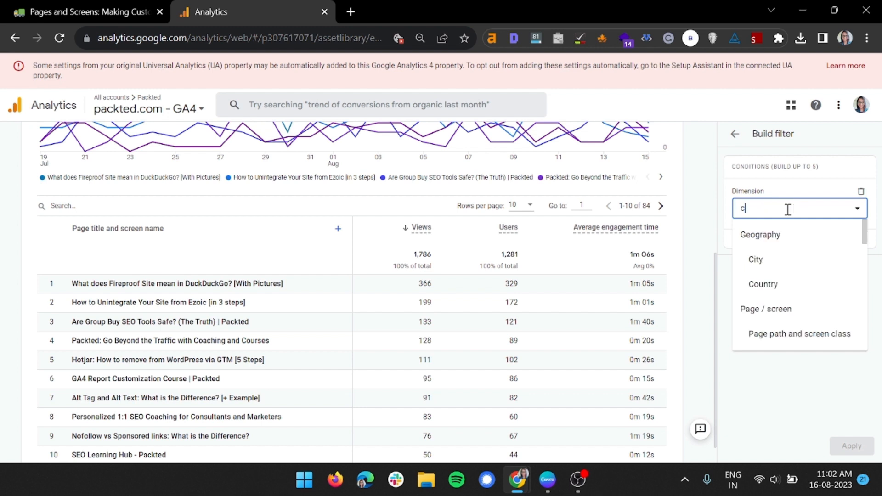
pyautogui.write('ountry')
pyautogui.click(808, 268)
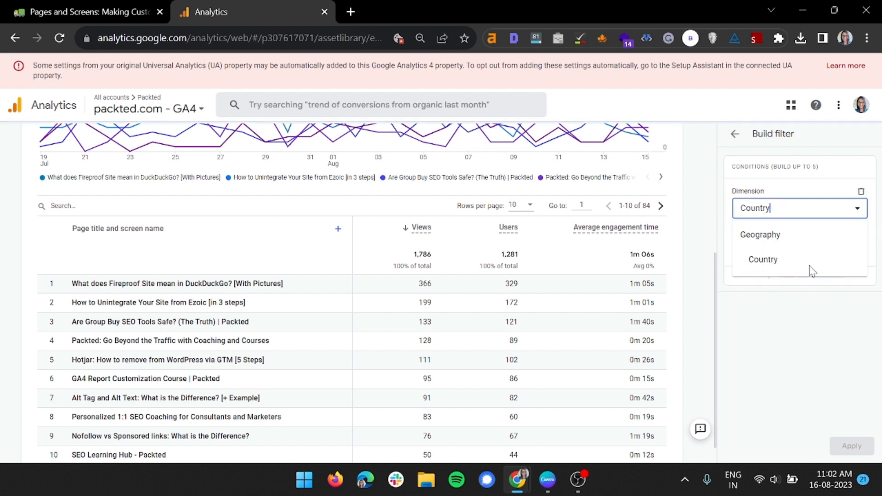
pyautogui.click(810, 253)
pyautogui.click(802, 270)
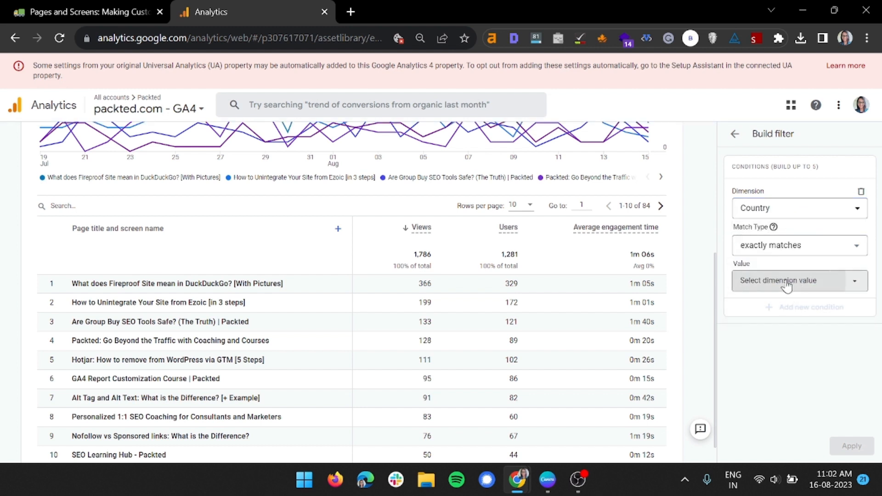
pyautogui.click(787, 281)
pyautogui.click(781, 353)
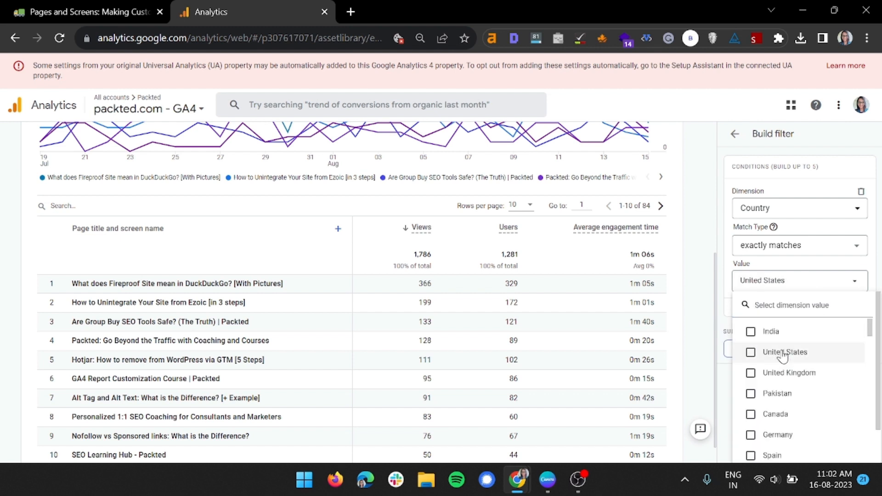
pyautogui.click(735, 374)
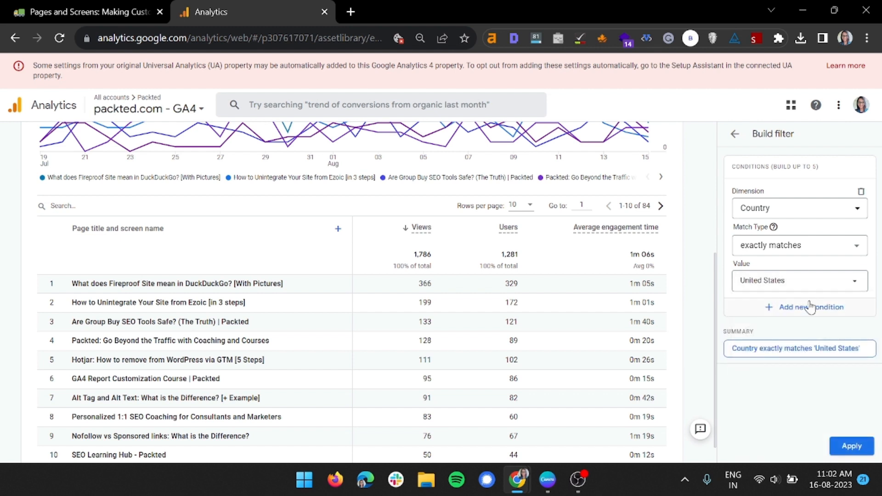
# Add a second condition to the report filter, using Device category as its dimension.
pyautogui.click(781, 281)
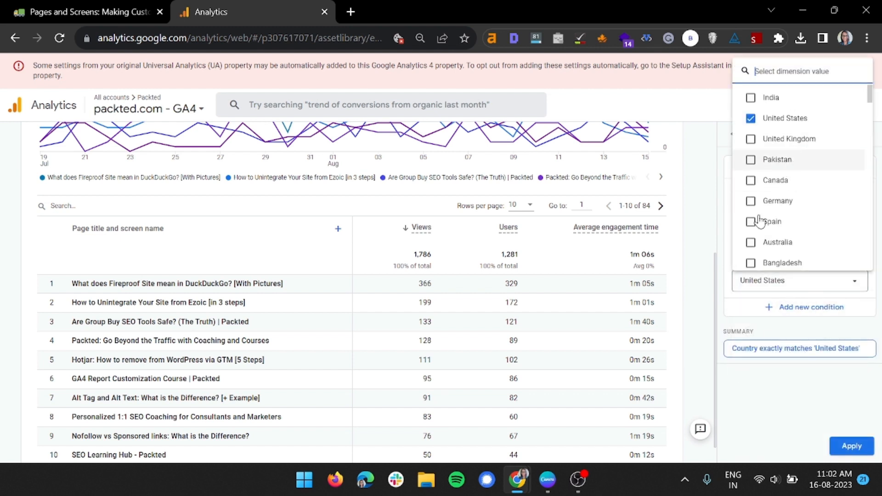
pyautogui.click(766, 414)
pyautogui.click(822, 307)
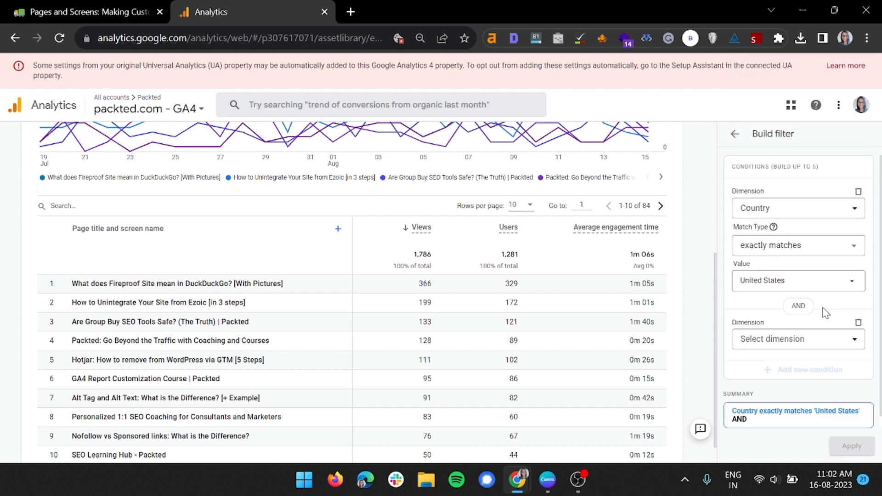
pyautogui.click(781, 338)
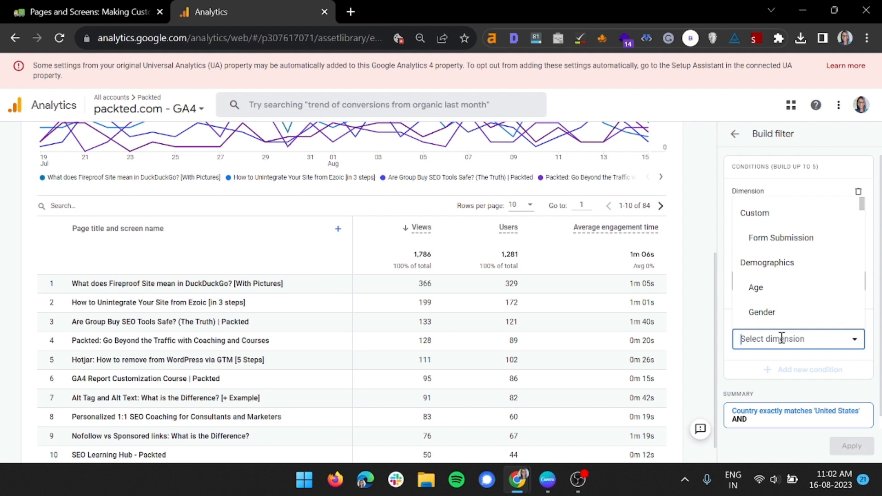
pyautogui.write('devi')
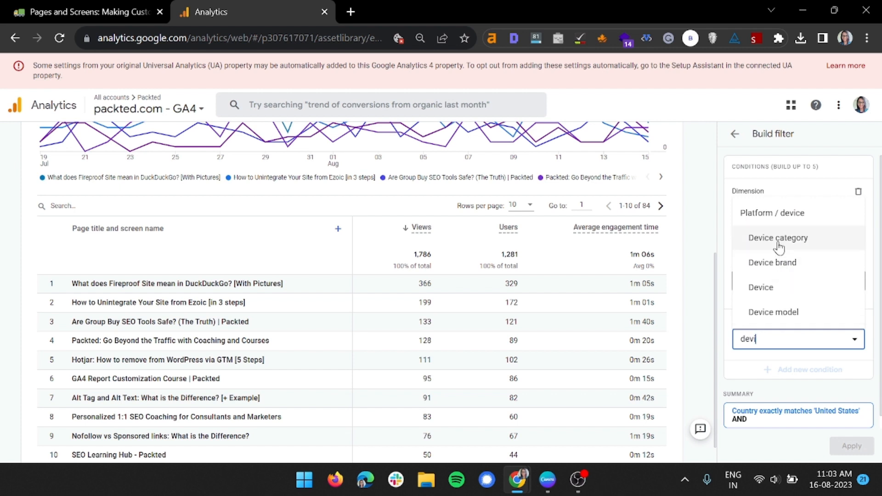
pyautogui.click(780, 239)
# Make the Device category condition exactly match mobile and apply the report filter.
pyautogui.click(767, 376)
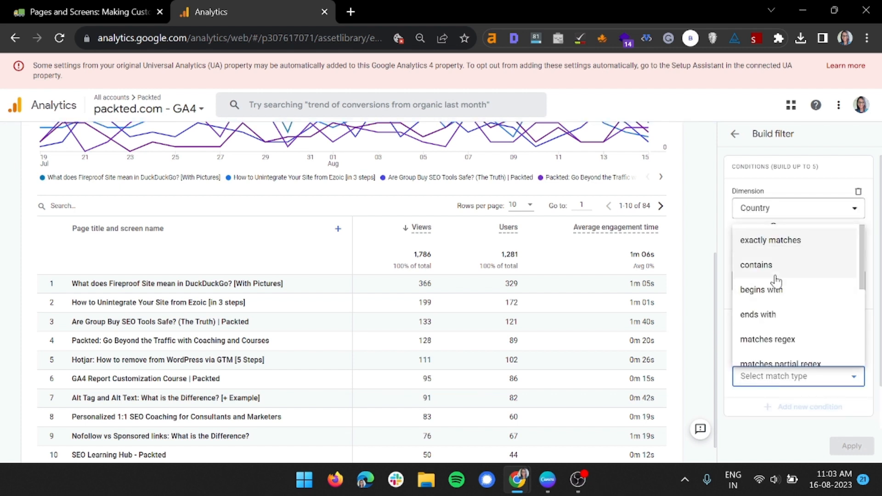
pyautogui.click(776, 241)
pyautogui.scroll(-2, 783, 349)
pyautogui.click(777, 331)
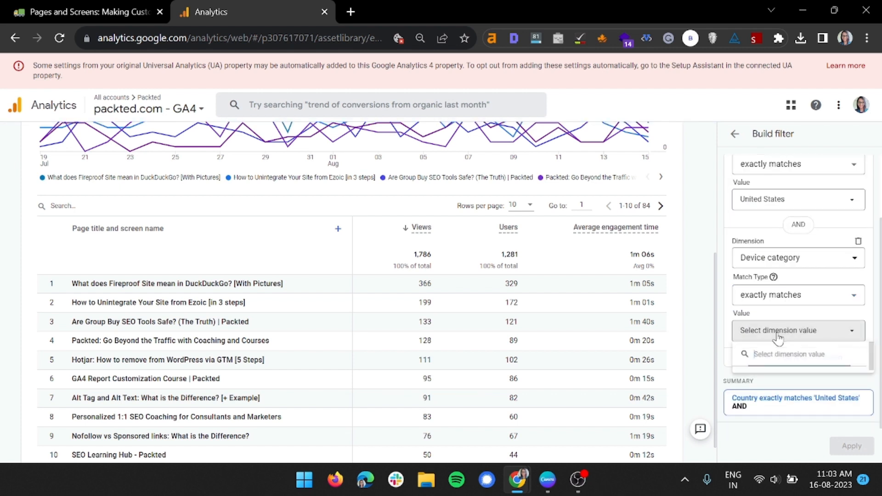
pyautogui.click(750, 401)
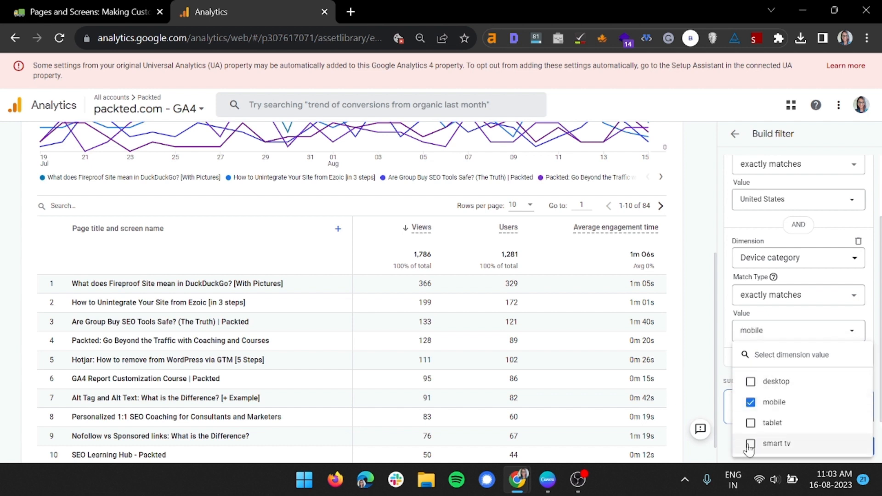
pyautogui.click(726, 448)
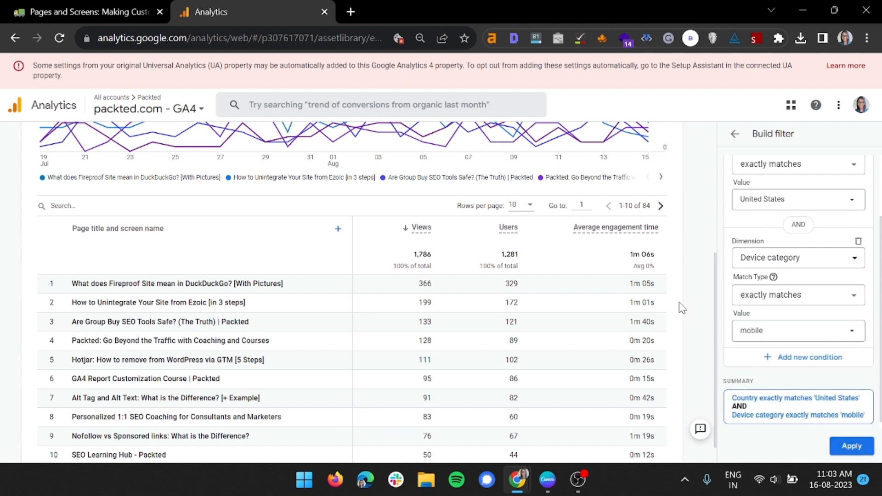
pyautogui.click(847, 447)
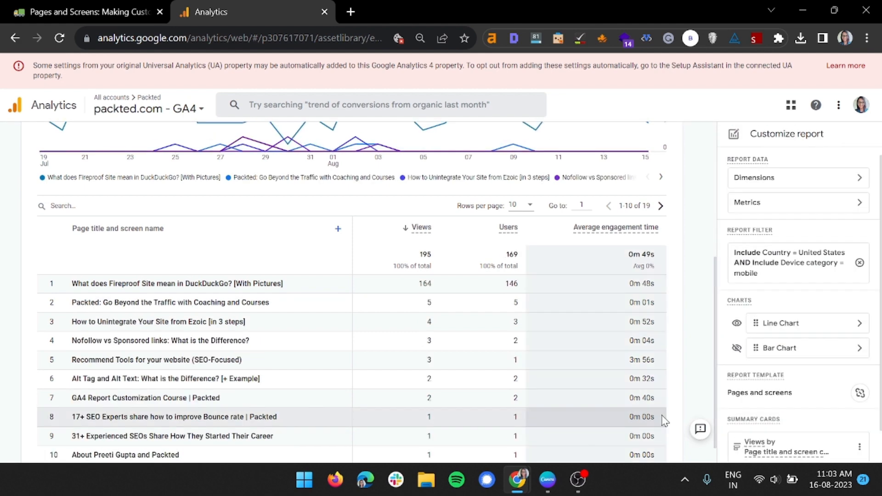
# Examine the filtered line chart and table, checking the views of the top page title.
pyautogui.scroll(5, 654, 382)
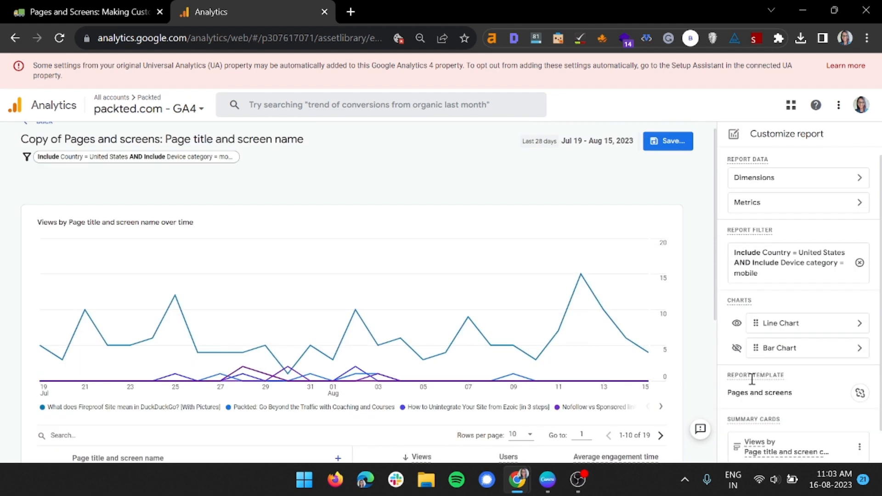
pyautogui.scroll(-1, 734, 384)
pyautogui.scroll(-5, 551, 298)
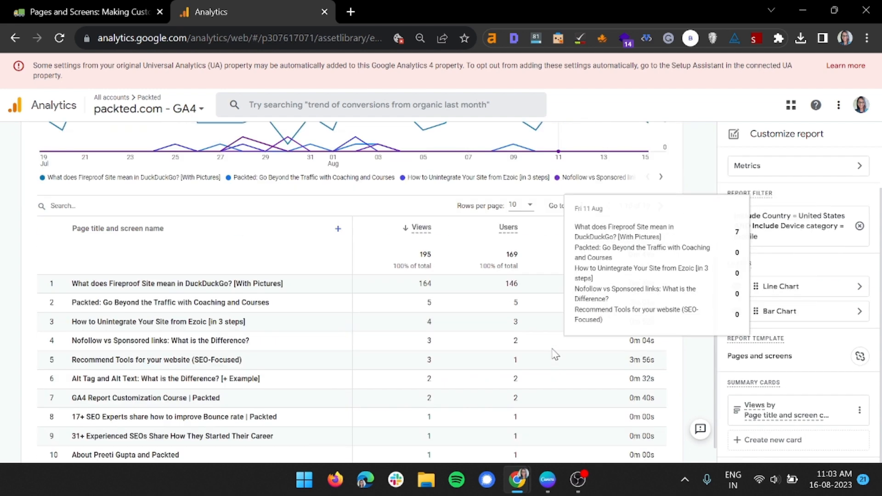
pyautogui.moveTo(358, 285); pyautogui.dragTo(434, 287)
pyautogui.click(429, 282)
pyautogui.scroll(5, 441, 293)
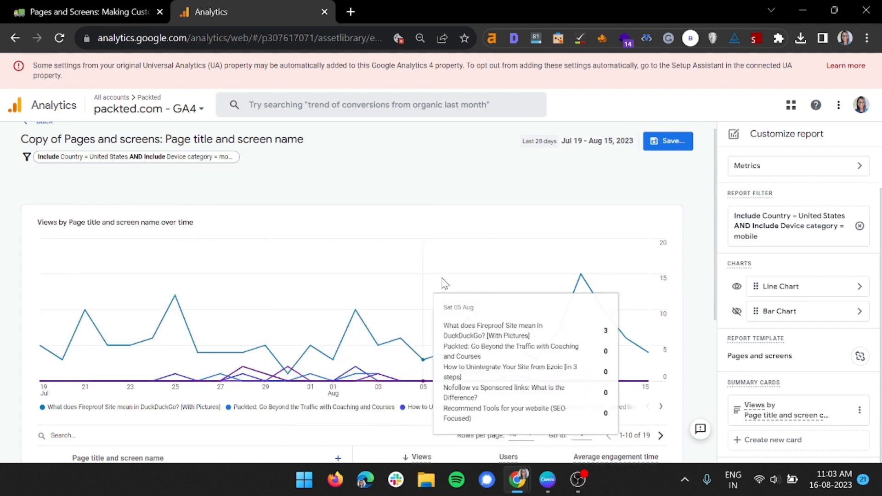
pyautogui.scroll(-4, 459, 334)
pyautogui.scroll(-1, 457, 329)
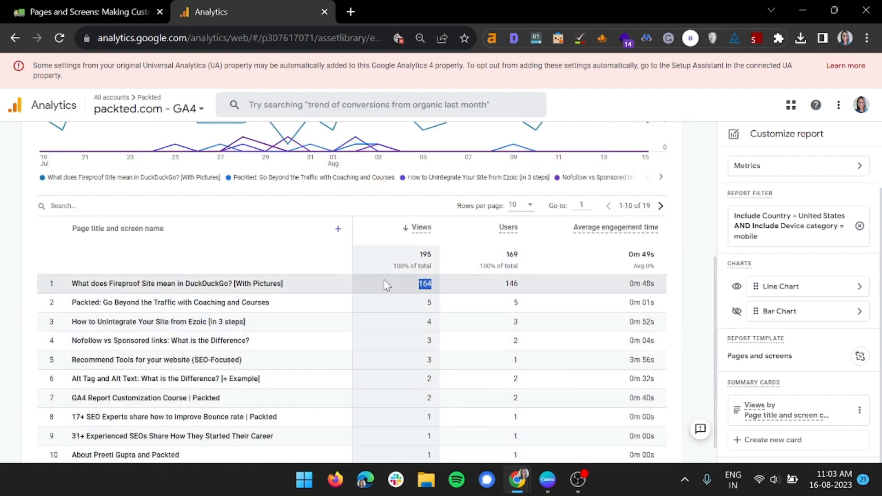
pyautogui.click(2, 297)
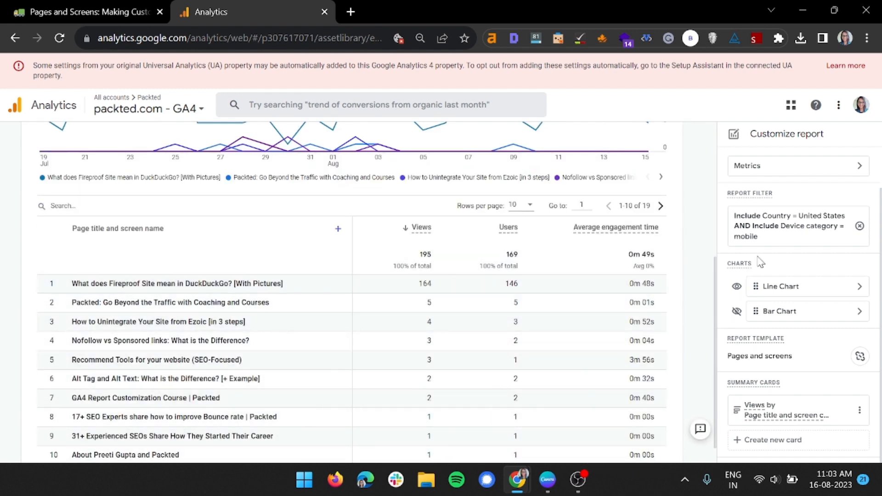
# Add Session source as the secondary dimension of the page title table.
pyautogui.scroll(5, 309, 397)
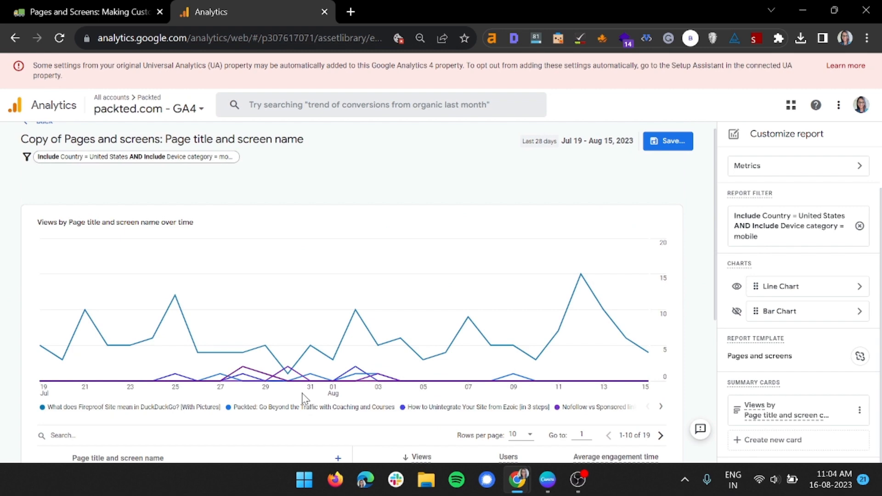
pyautogui.scroll(-5, 320, 255)
pyautogui.click(338, 202)
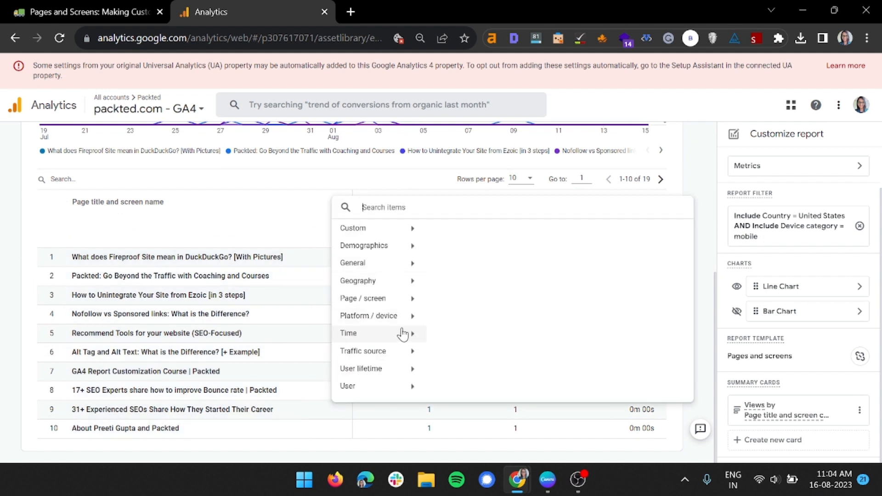
pyautogui.click(395, 351)
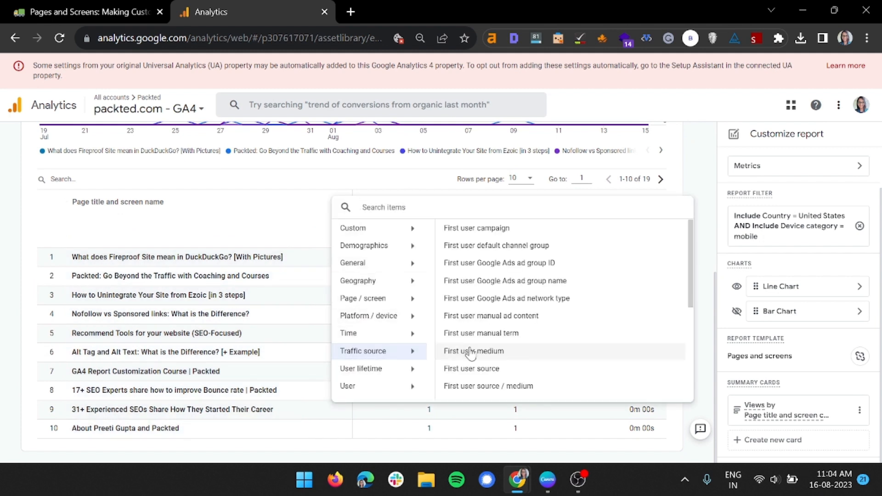
pyautogui.scroll(-5, 470, 353)
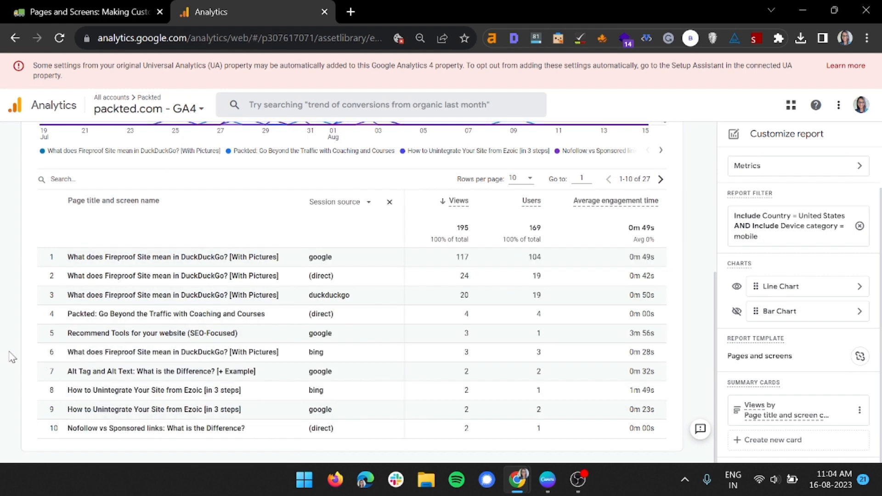
# Review the chart and the page titles by session source, changing the number of table rows shown per page.
pyautogui.scroll(5, 281, 394)
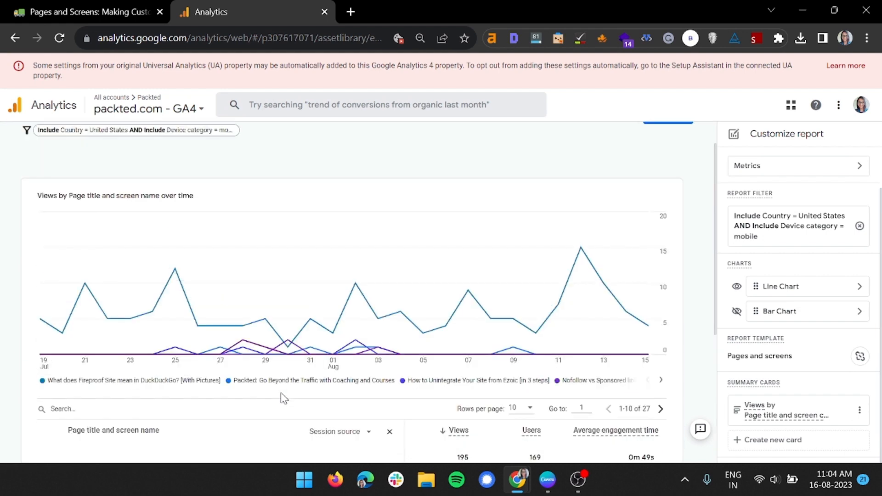
pyautogui.scroll(1, 284, 398)
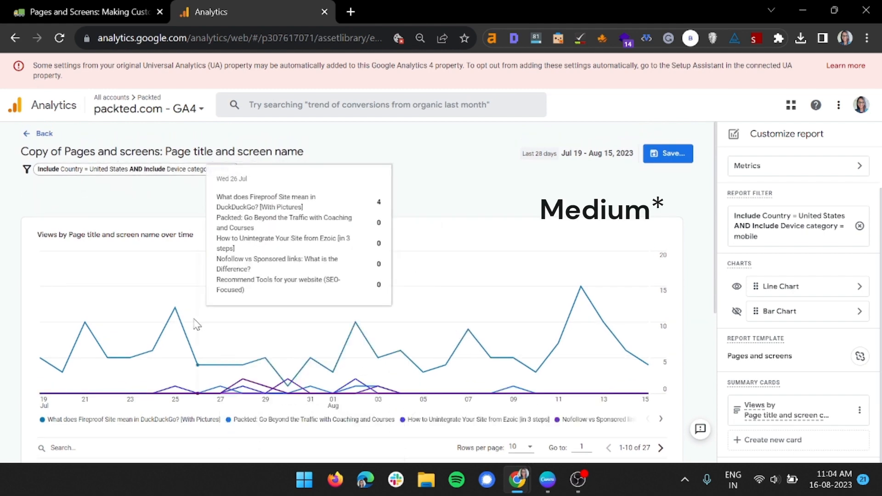
pyautogui.scroll(-5, 196, 324)
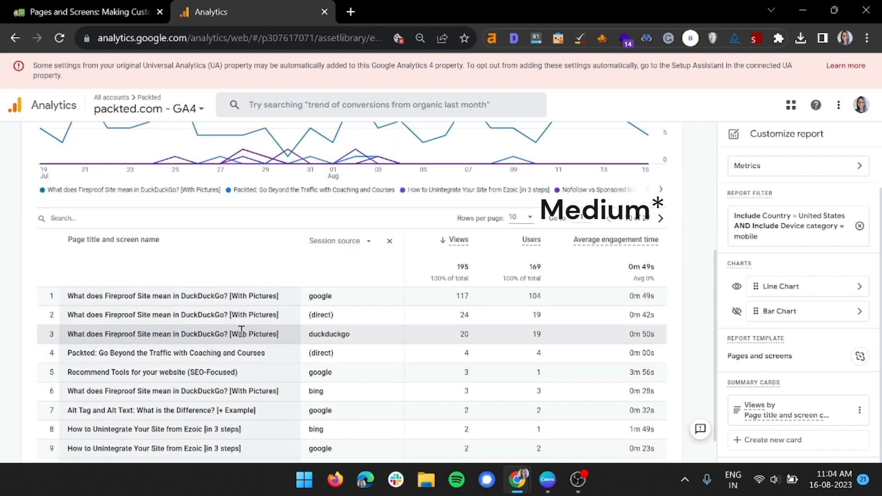
pyautogui.click(517, 219)
pyautogui.click(515, 235)
pyautogui.scroll(-3, 327, 285)
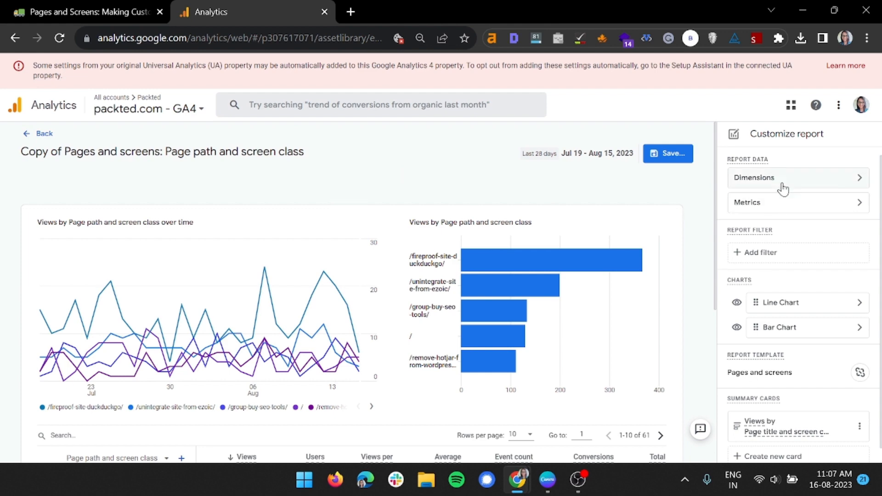
# Add the Sessions metric to the new copy of the Pages and screens report.
pyautogui.scroll(-5, 322, 276)
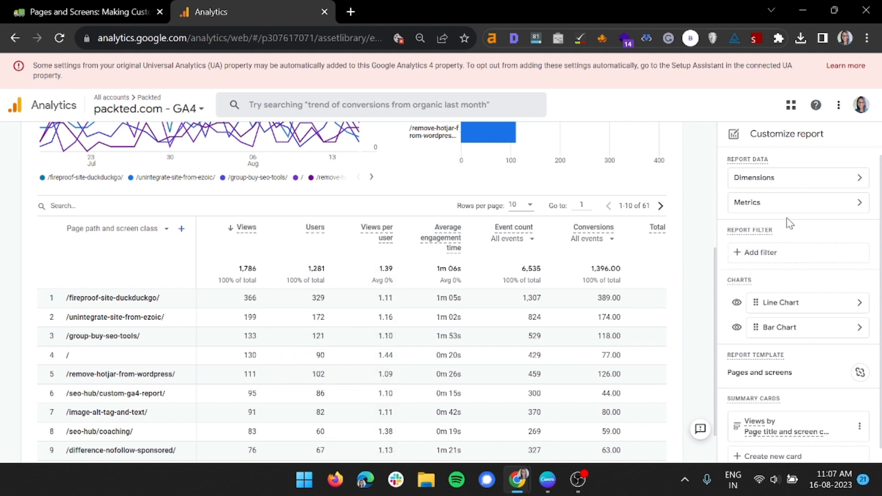
pyautogui.click(779, 202)
pyautogui.click(787, 360)
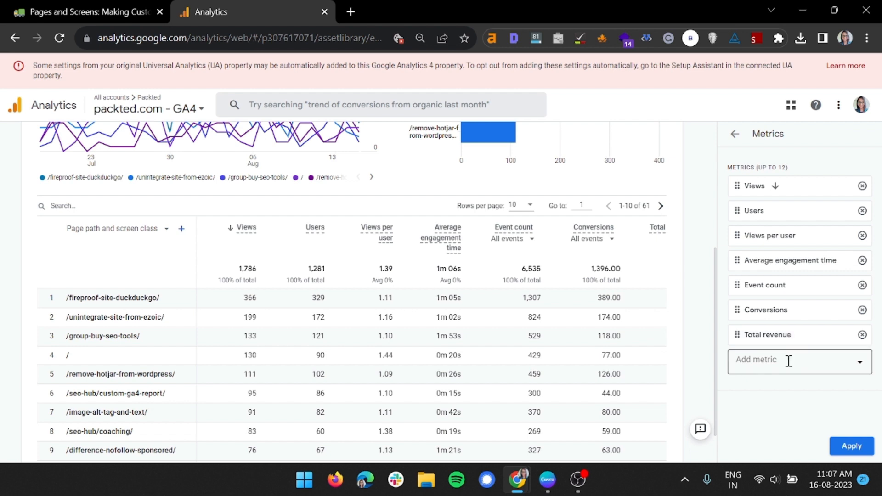
pyautogui.write('sessio')
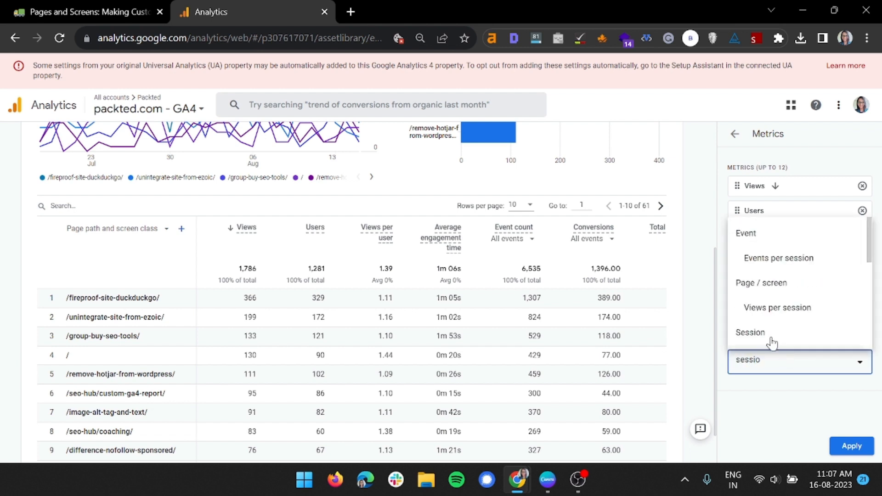
pyautogui.scroll(-3, 775, 326)
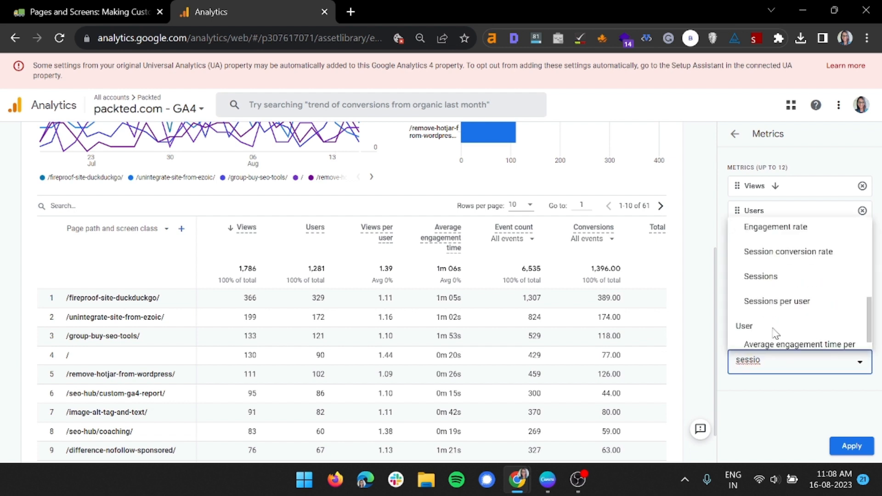
pyautogui.click(827, 276)
# Remove Total revenue, Conversions, Event count, Average engagement time and Views per user from the metrics, apply the change, and hide the bar chart.
pyautogui.click(862, 334)
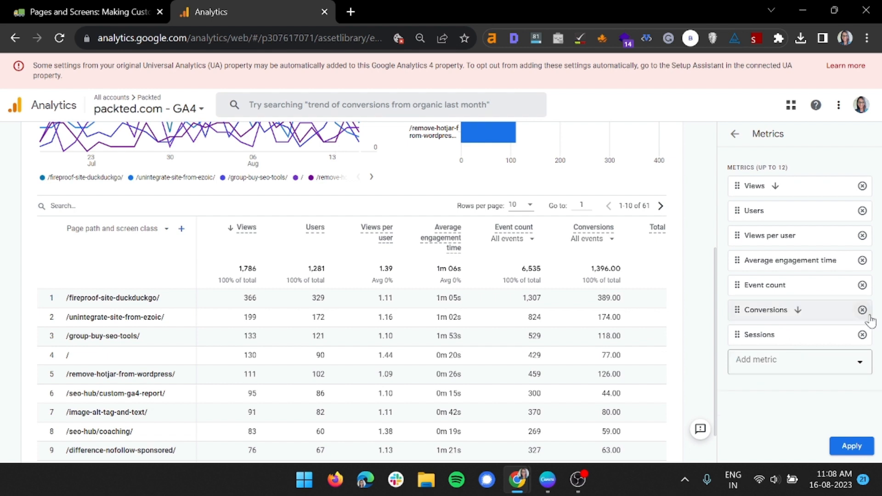
pyautogui.click(862, 310)
pyautogui.click(862, 285)
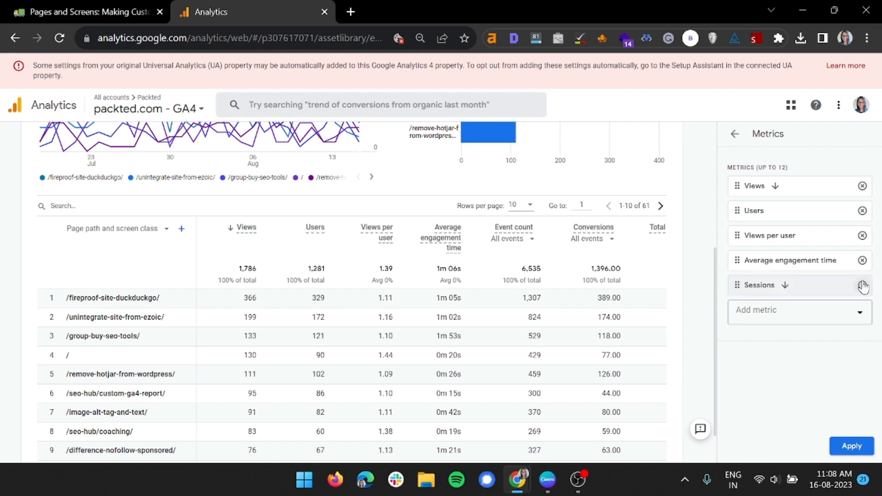
pyautogui.click(862, 260)
pyautogui.click(862, 236)
pyautogui.click(859, 449)
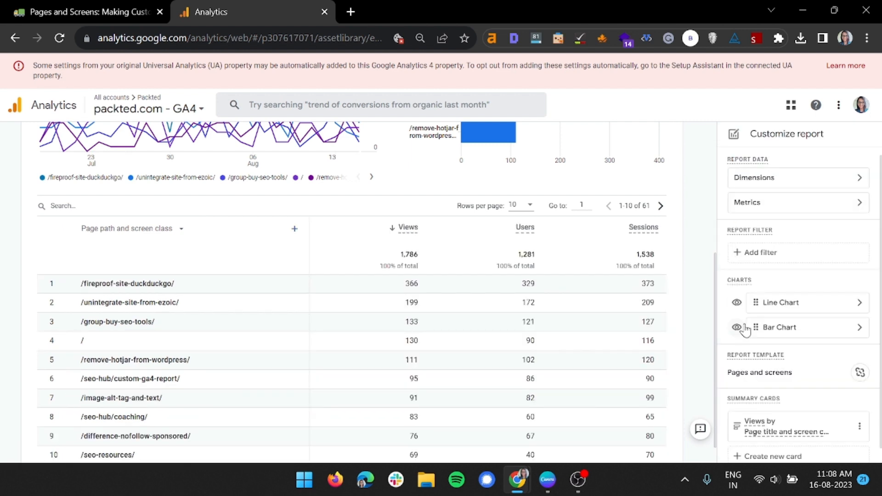
pyautogui.click(736, 328)
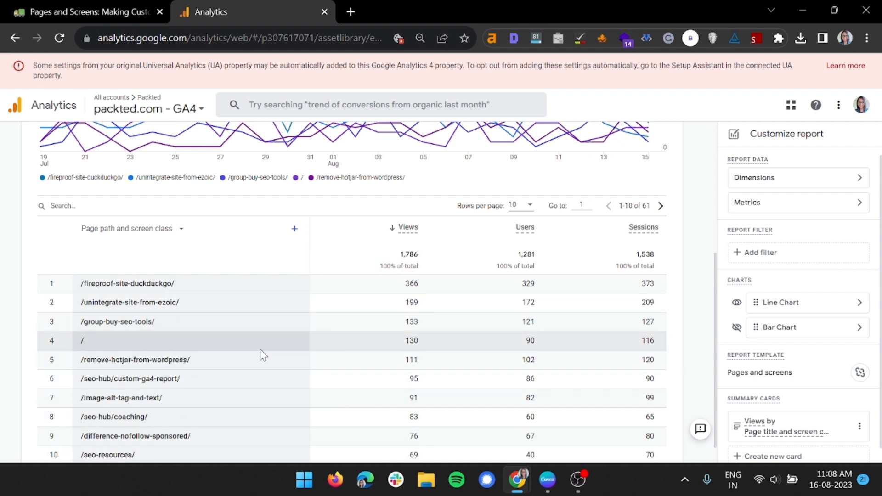
# Add a report filter that includes only Page path and screen class values containing /seo-hub/, and apply it.
pyautogui.click(772, 258)
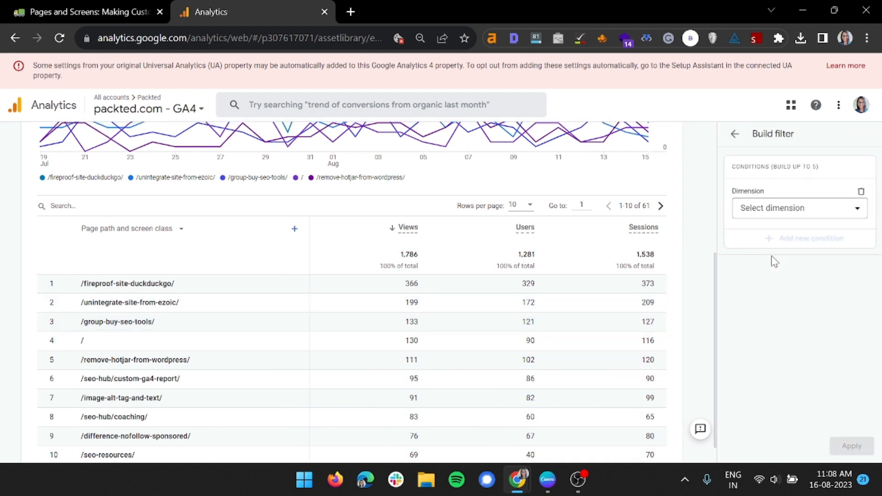
pyautogui.click(787, 203)
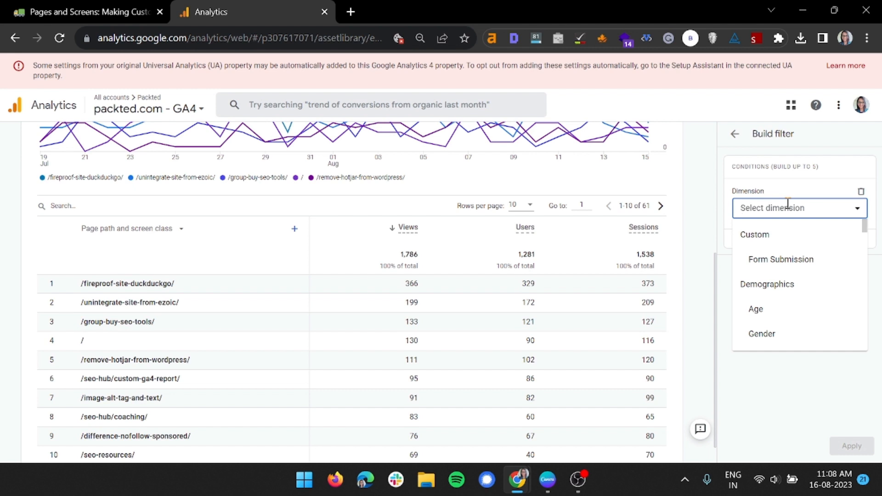
pyautogui.write('page')
pyautogui.click(780, 284)
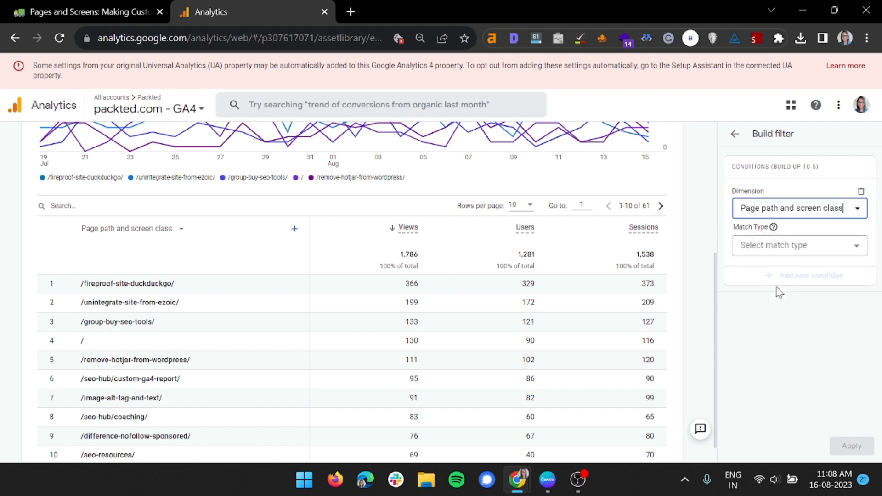
pyautogui.click(778, 248)
pyautogui.click(778, 296)
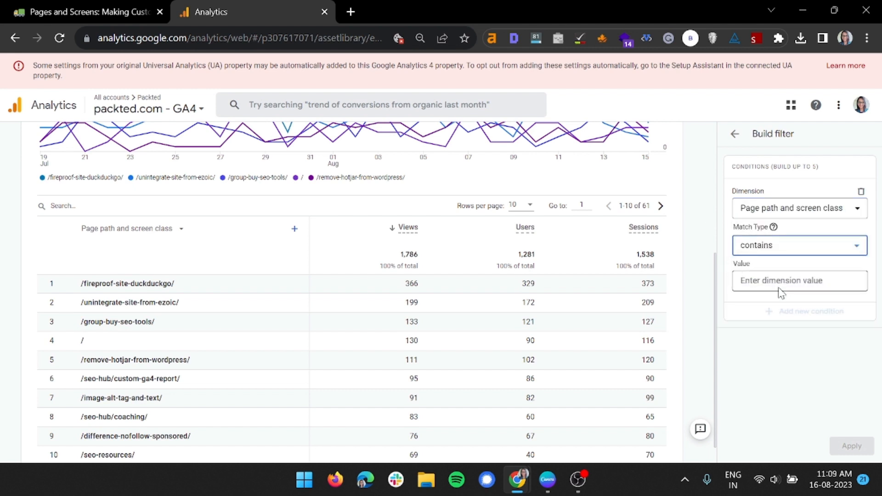
pyautogui.write('/')
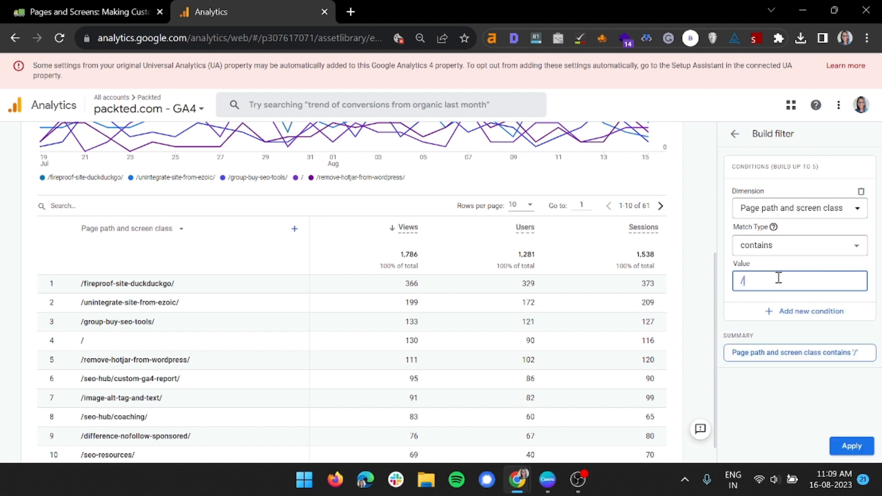
pyautogui.write('seo-hub/')
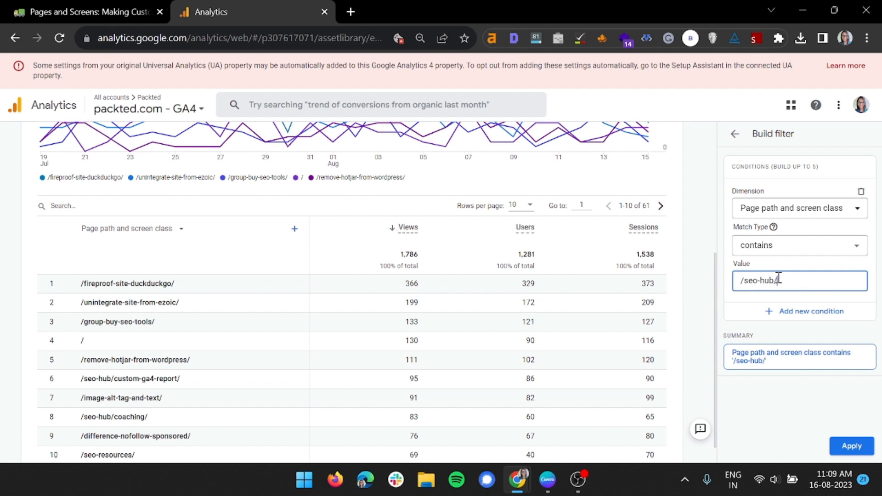
pyautogui.click(857, 448)
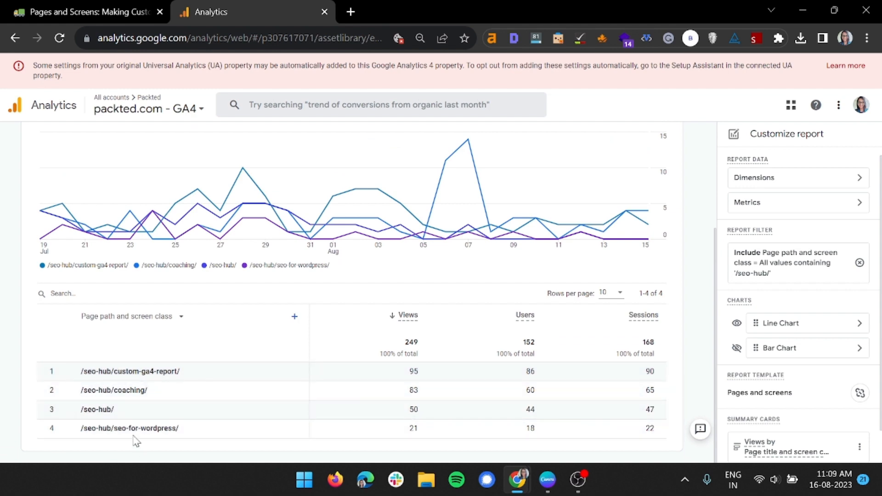
pyautogui.scroll(3, 475, 304)
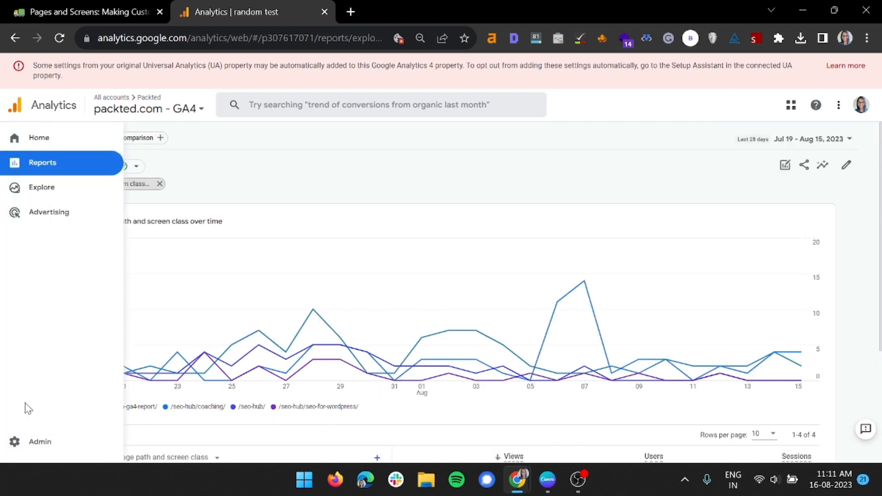
# Collapse the Acquisition reports and the navigation, and review the random test report's chart and table.
pyautogui.click(35, 448)
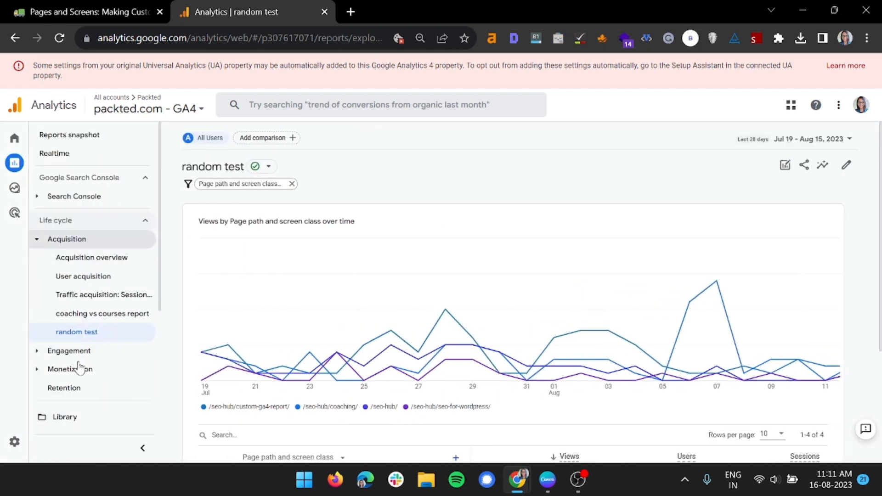
pyautogui.click(77, 240)
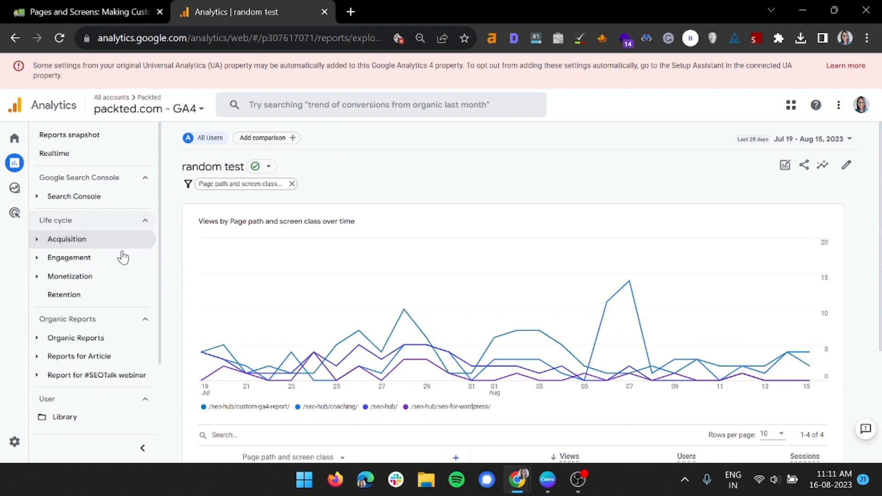
pyautogui.click(143, 449)
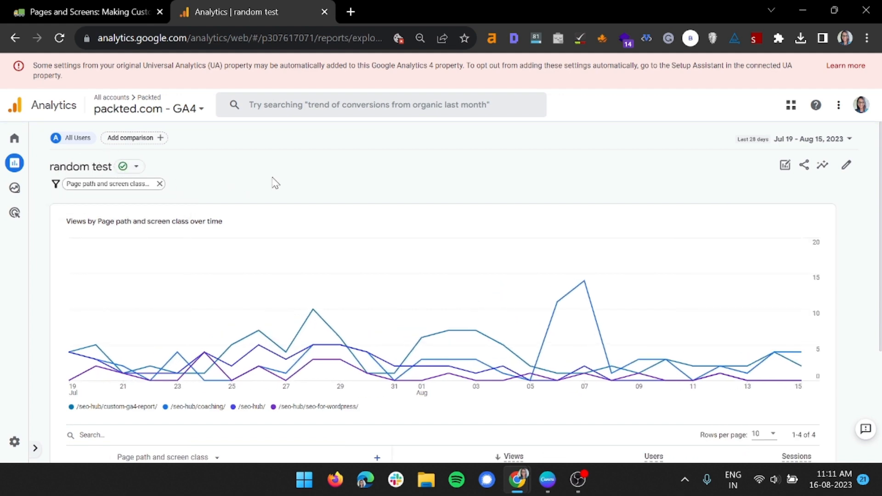
pyautogui.scroll(-4, 321, 197)
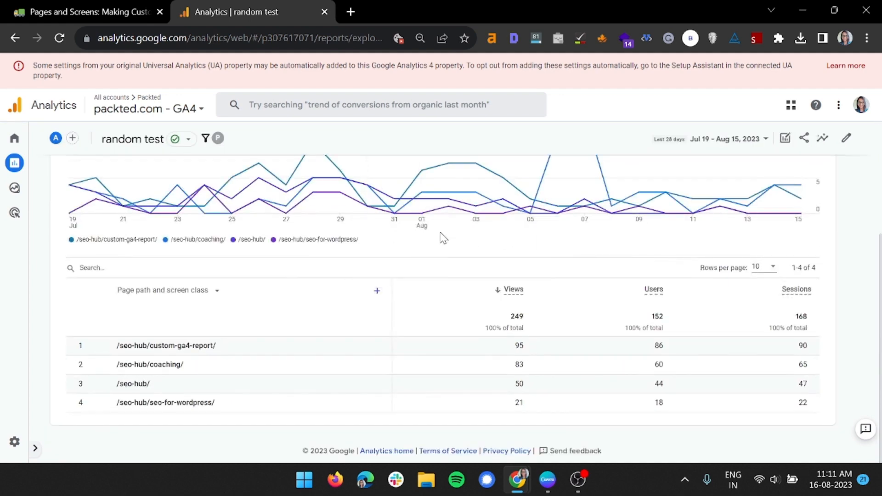
pyautogui.scroll(4, 597, 252)
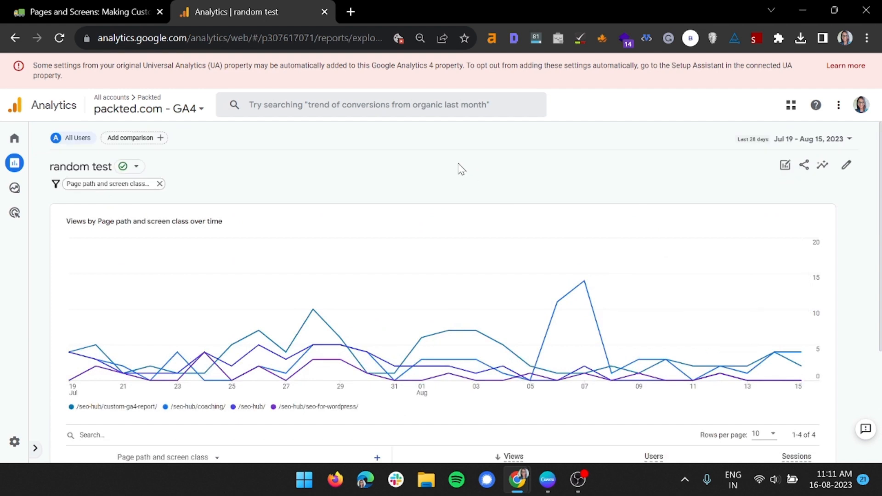
# Add a comparison to the random test report where Session source exactly matches google, and apply it.
pyautogui.click(132, 141)
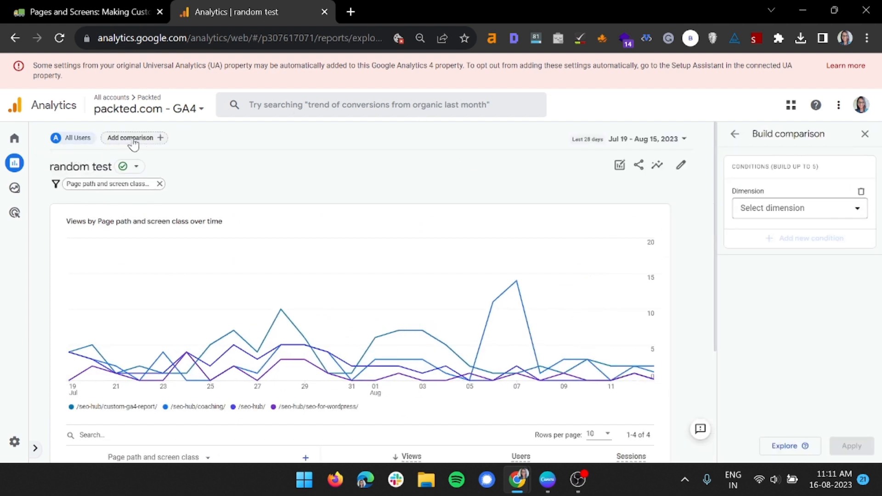
pyautogui.click(787, 208)
pyautogui.write('Session source')
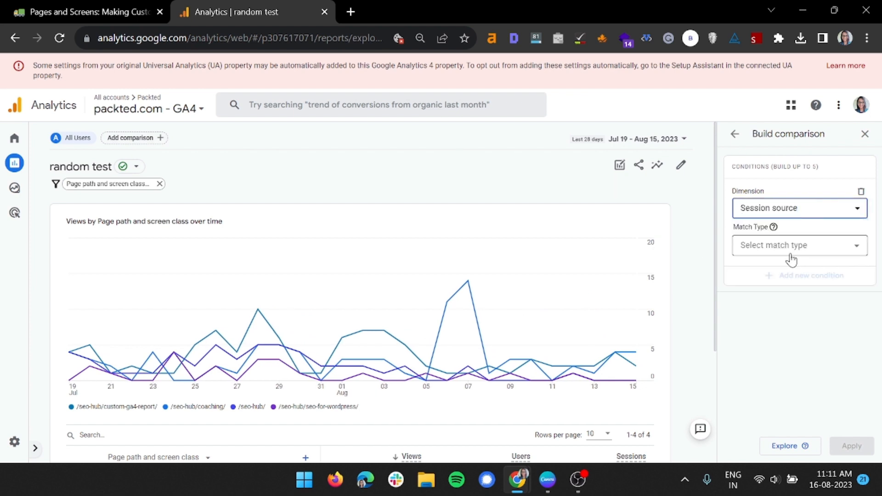
pyautogui.click(791, 257)
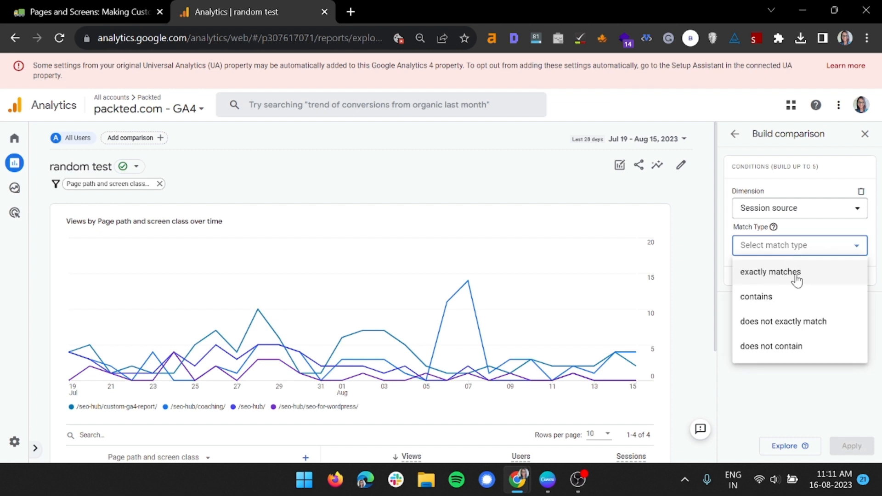
pyautogui.click(795, 277)
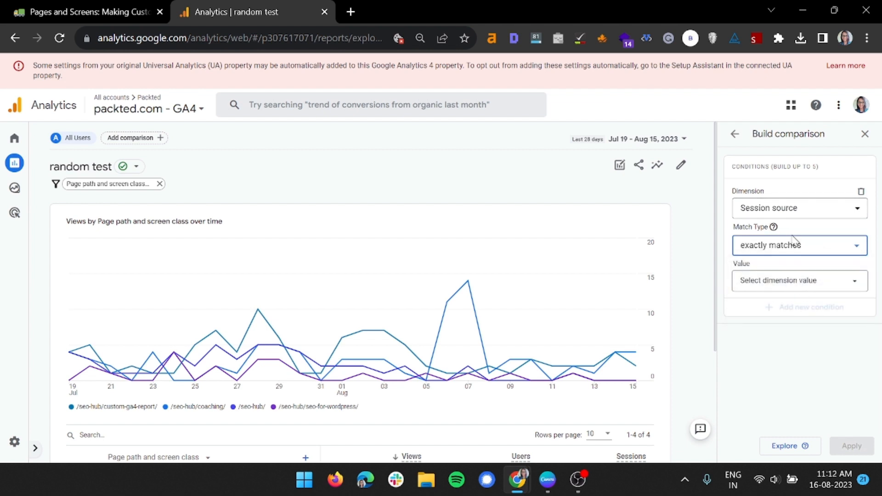
pyautogui.click(774, 285)
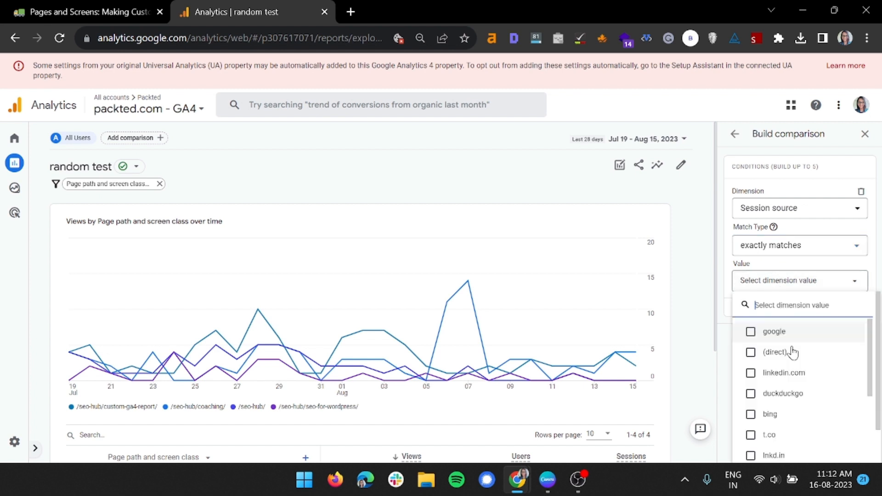
pyautogui.click(787, 336)
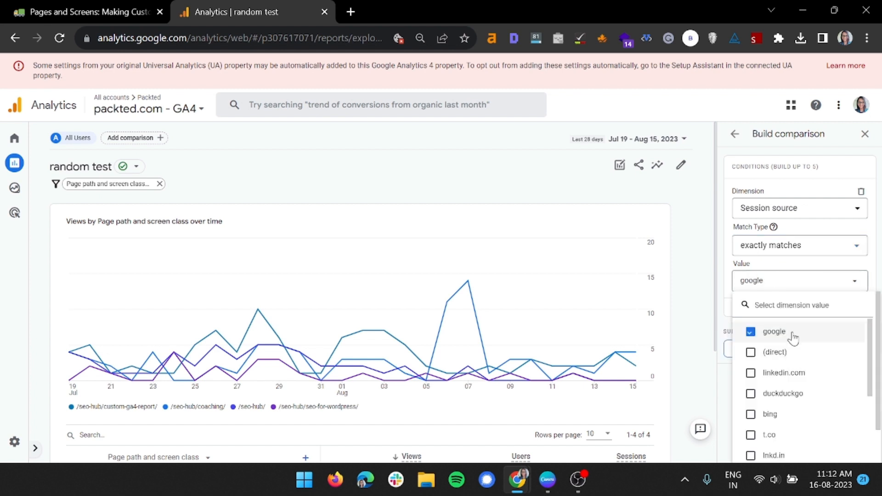
pyautogui.click(733, 405)
pyautogui.click(851, 445)
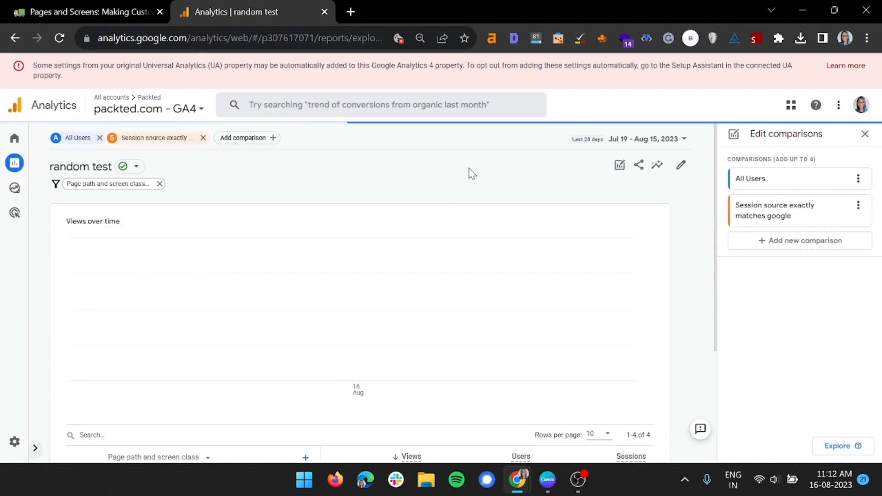
# Start another comparison with Session source as its dimension.
pyautogui.click(250, 138)
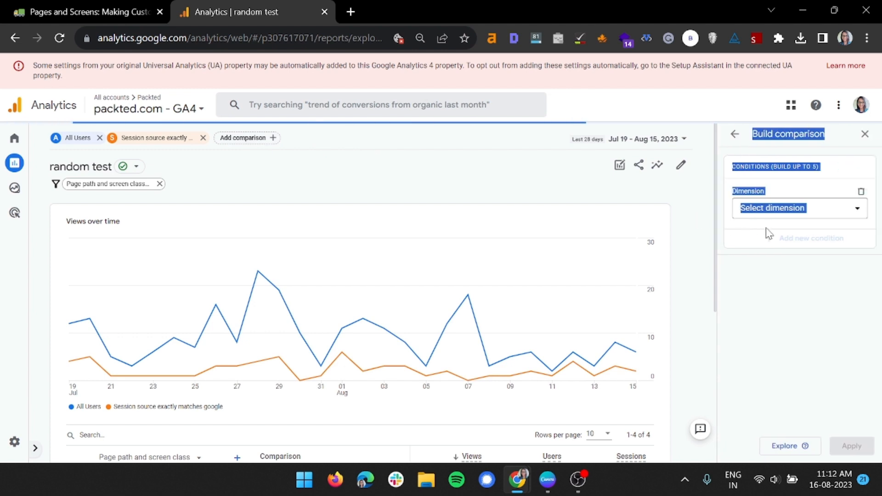
pyautogui.click(790, 215)
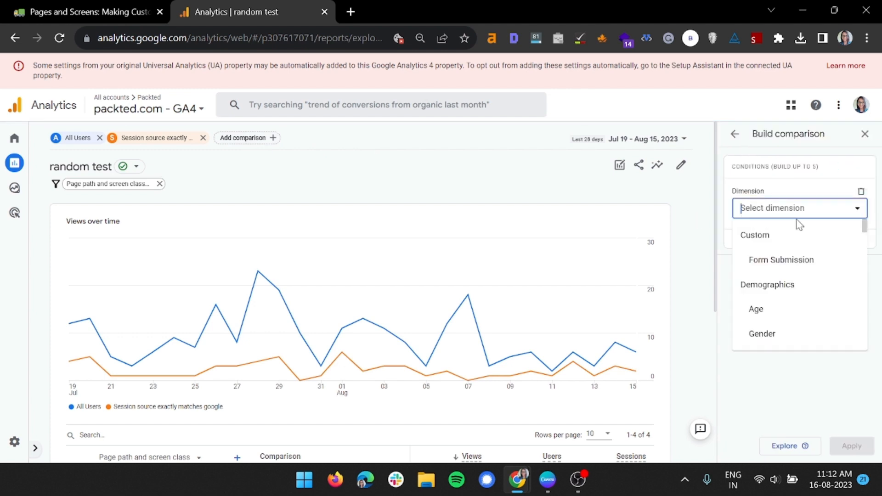
pyautogui.write('sou')
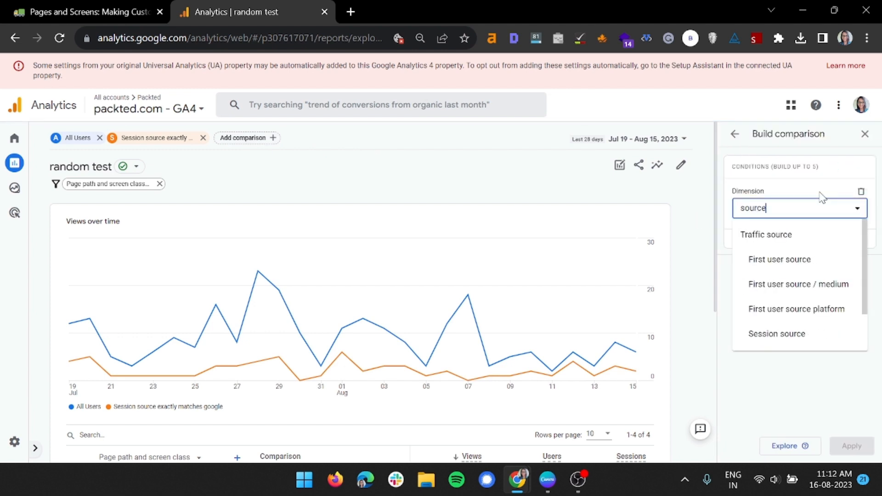
pyautogui.write('rce')
pyautogui.press('Down')
pyautogui.press('Down')
pyautogui.press('Down')
pyautogui.press('Down')
pyautogui.press('Return')
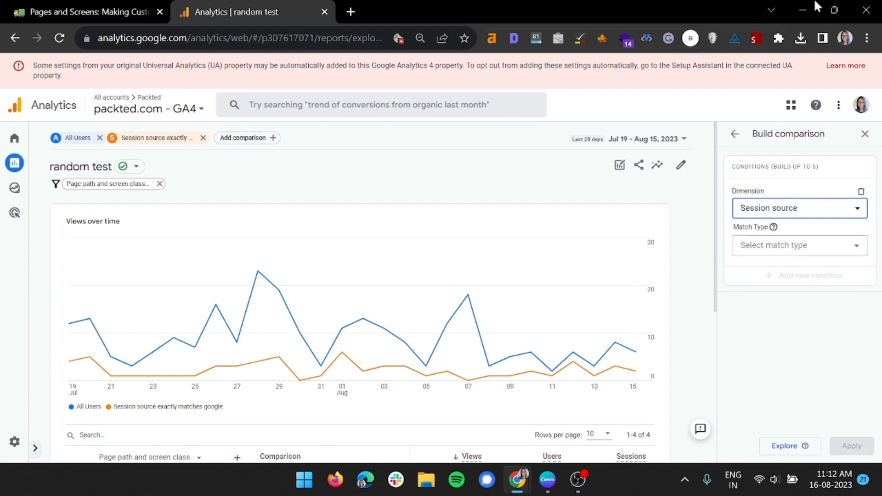
# Try the exactly matches match type and look through the available session source values.
pyautogui.click(797, 248)
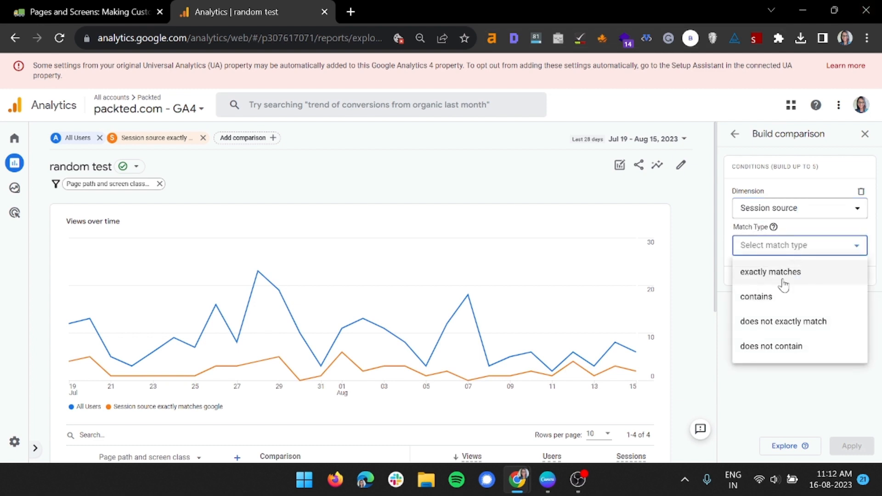
pyautogui.click(801, 278)
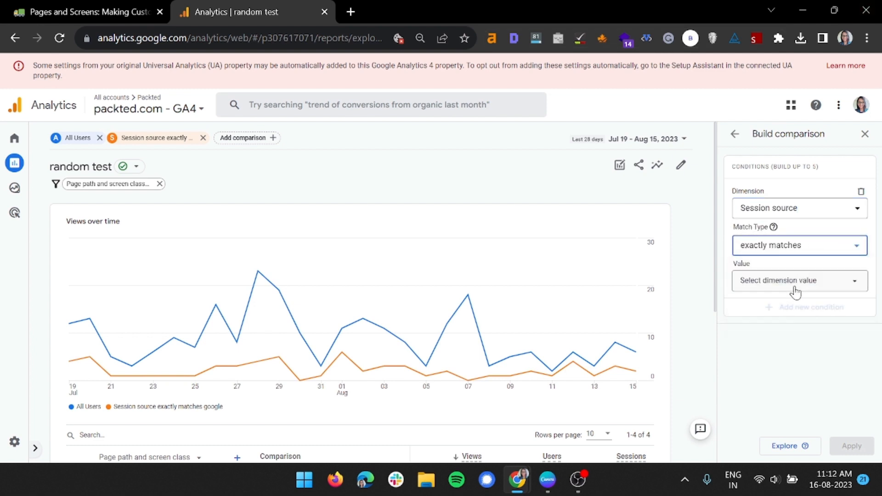
pyautogui.click(792, 281)
pyautogui.scroll(-5, 781, 358)
pyautogui.scroll(-3, 779, 395)
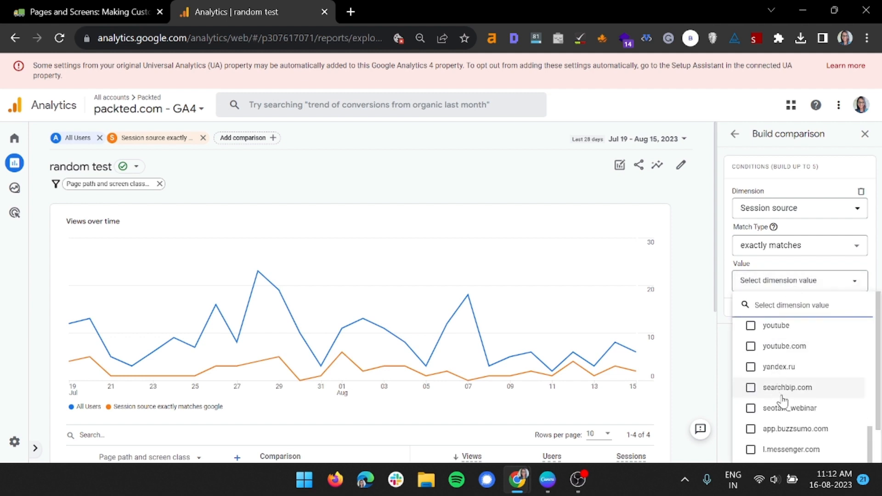
pyautogui.scroll(8, 785, 409)
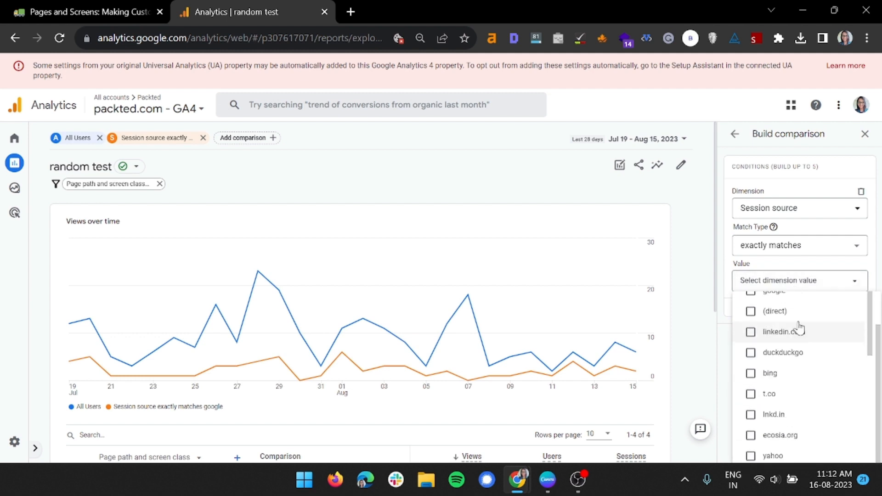
# Set the comparison's match type to contains with the value linkedin, and apply it.
pyautogui.click(783, 247)
pyautogui.click(778, 295)
pyautogui.click(783, 285)
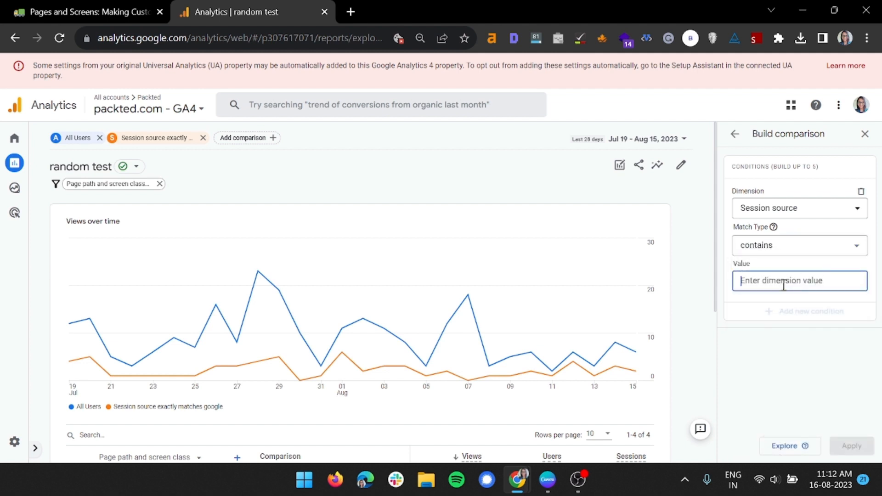
pyautogui.write('linkedin')
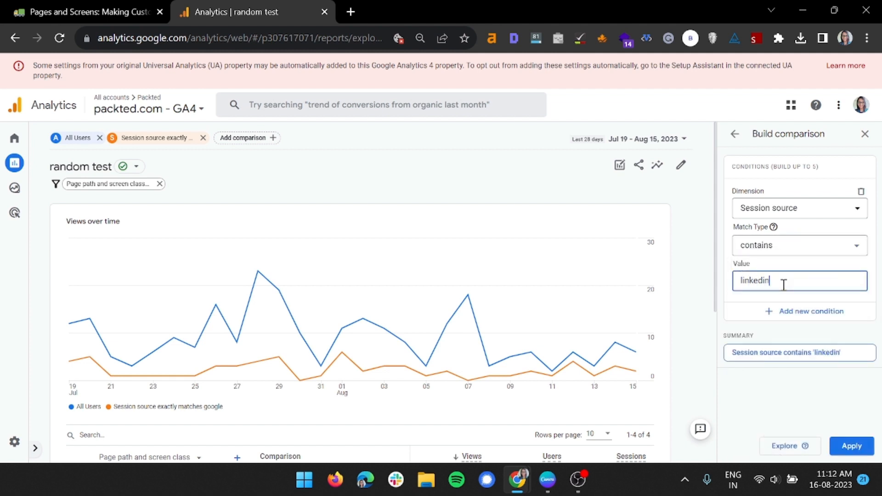
pyautogui.click(852, 448)
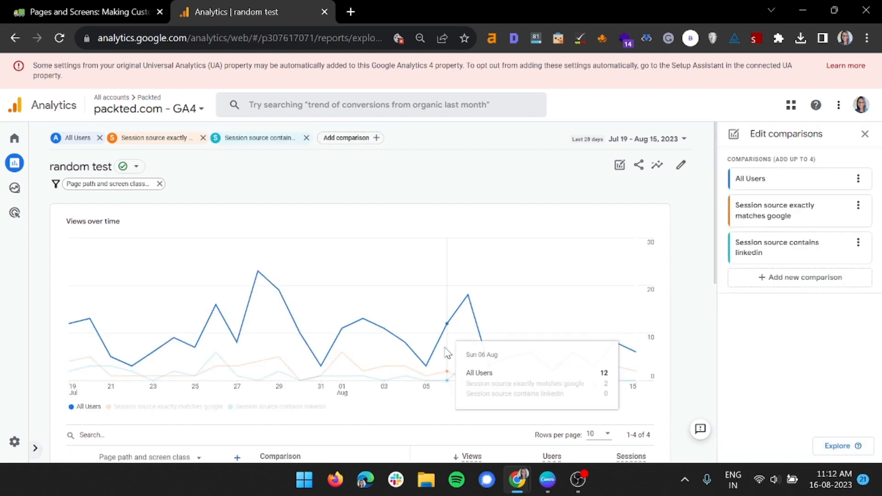
# Remove the All Users comparison from the report and close the comparison editor.
pyautogui.moveTo(427, 374)
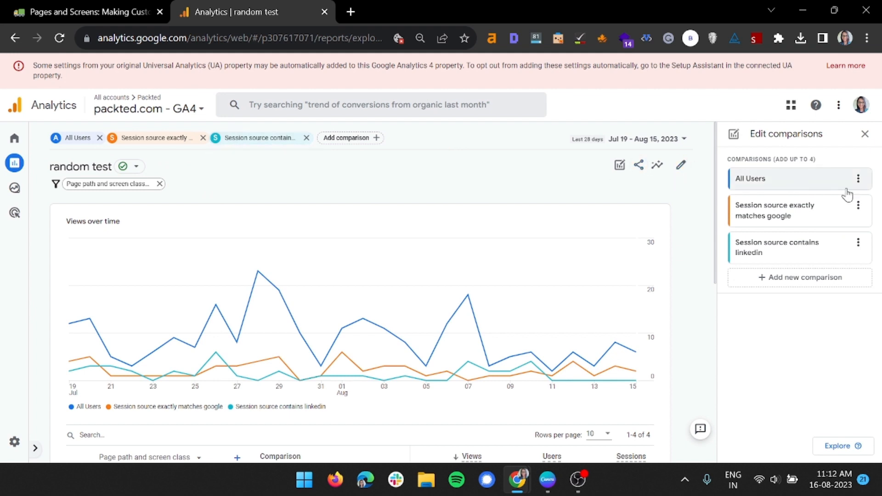
pyautogui.click(858, 178)
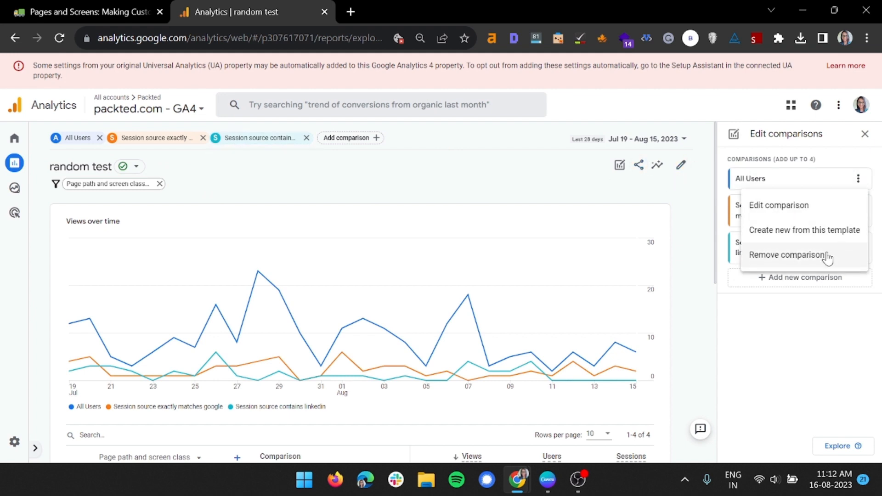
pyautogui.click(787, 255)
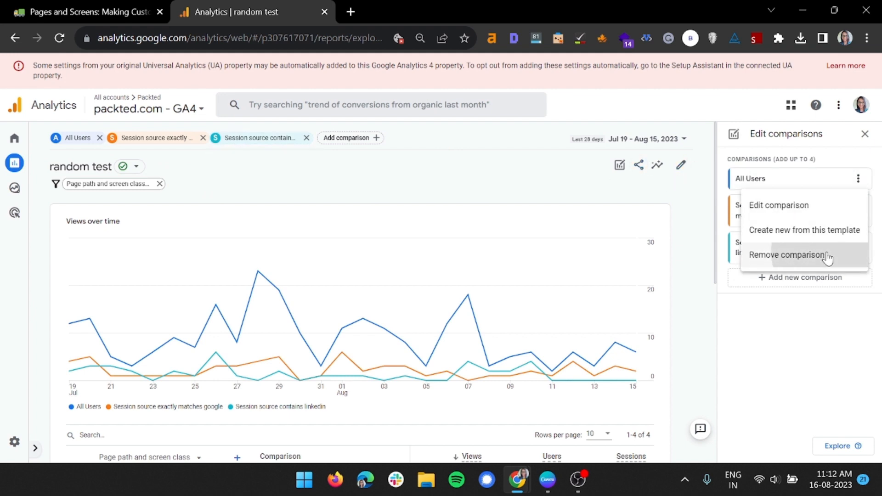
pyautogui.click(863, 137)
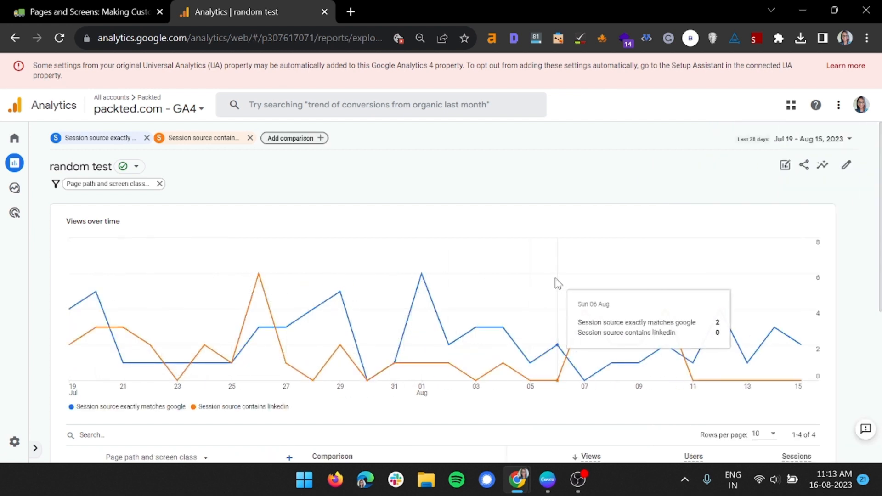
# Set the report's date range to the last 30 days.
pyautogui.click(790, 139)
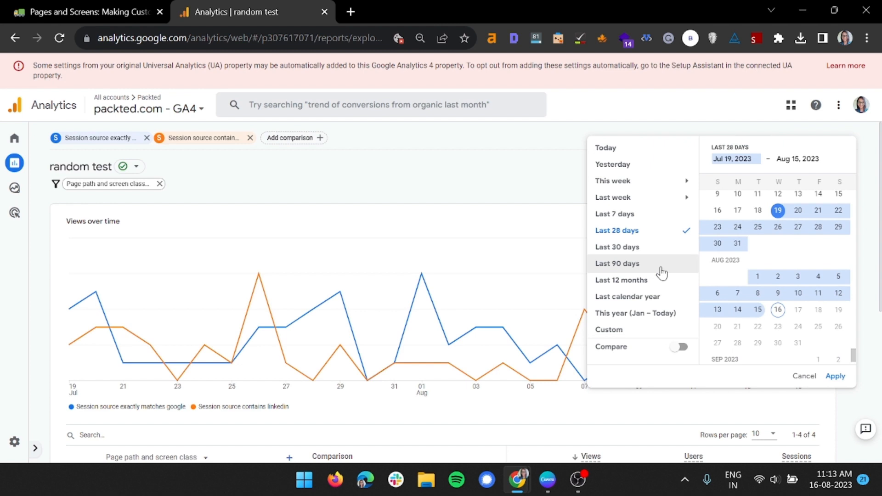
pyautogui.click(641, 285)
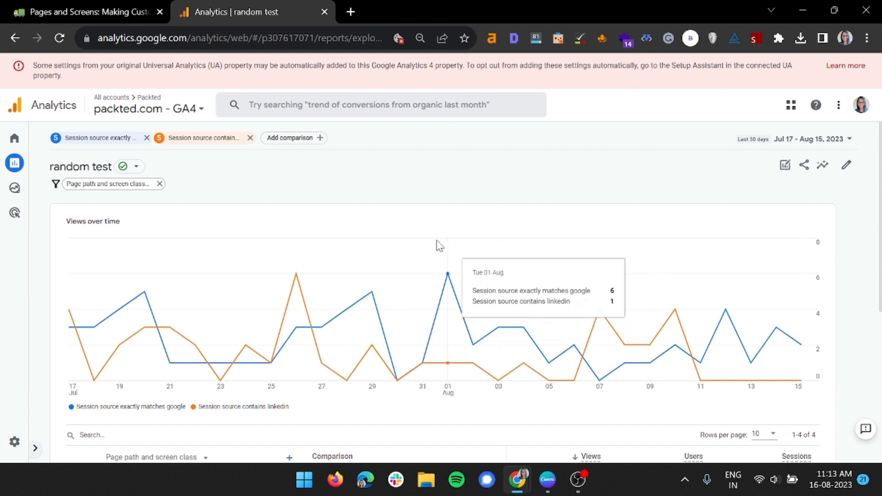
# Examine the google and linkedin comparison totals for views and users, and the per-page rows of the report table.
pyautogui.scroll(-5, 350, 258)
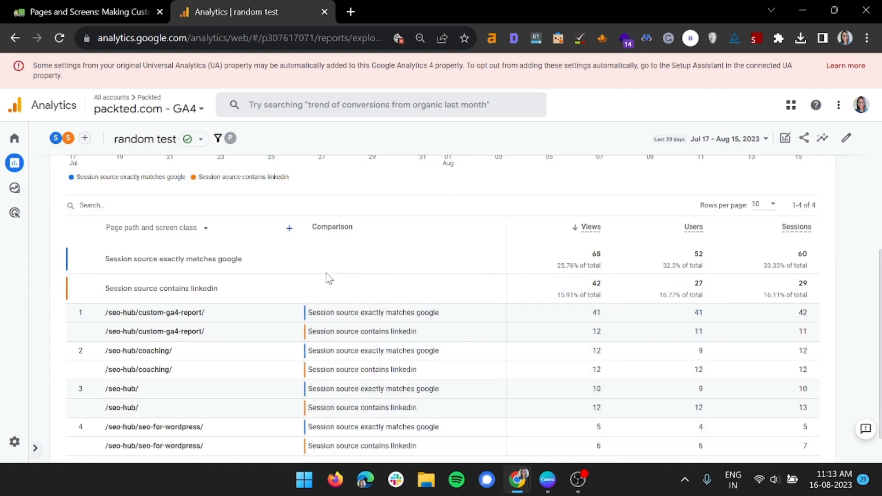
pyautogui.doubleClick(596, 254)
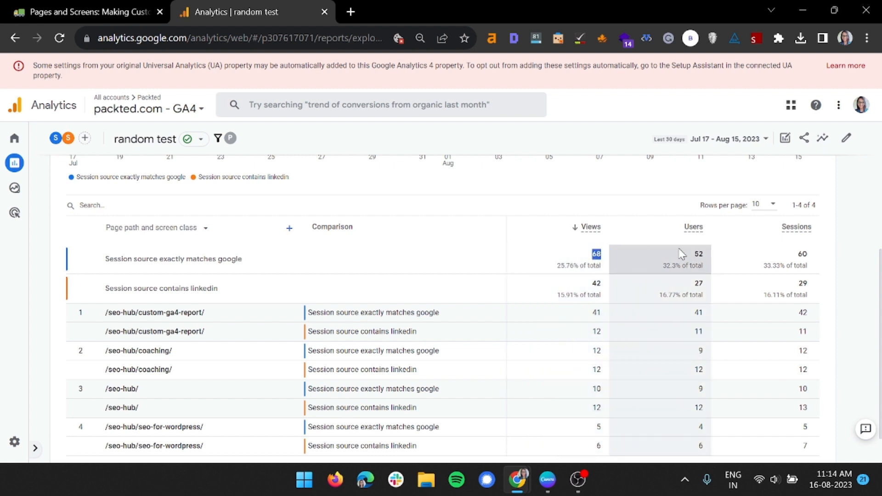
pyautogui.doubleClick(697, 254)
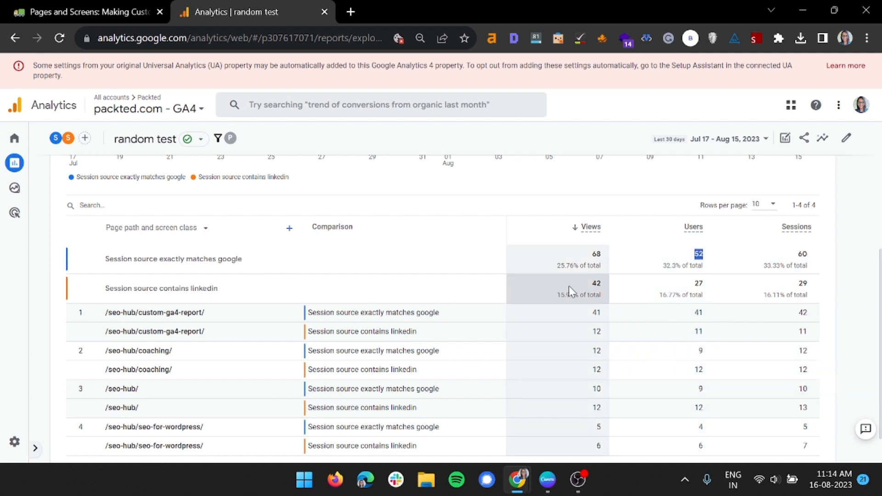
pyautogui.doubleClick(584, 285)
pyautogui.click(699, 281)
pyautogui.tripleClick(702, 285)
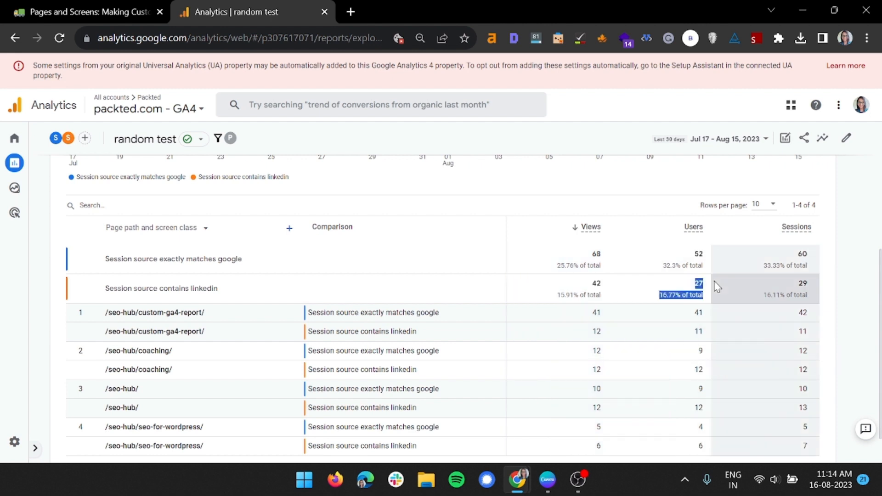
pyautogui.click(697, 285)
pyautogui.doubleClick(698, 284)
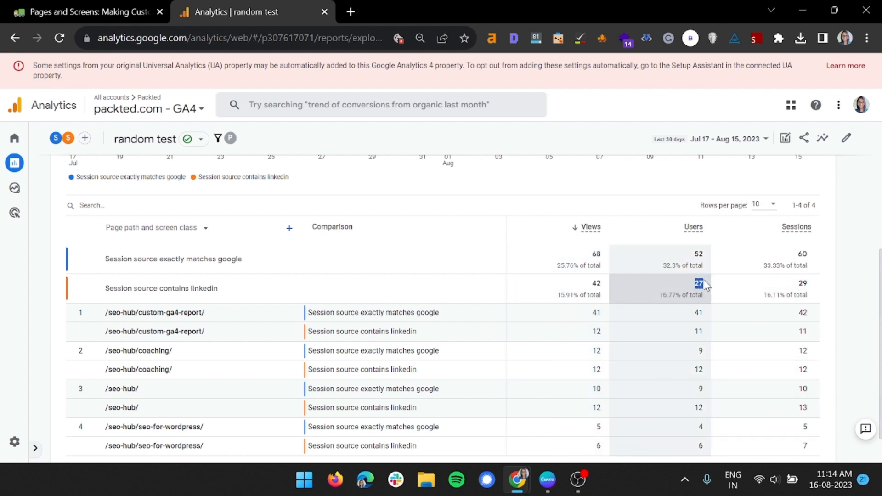
pyautogui.doubleClick(588, 284)
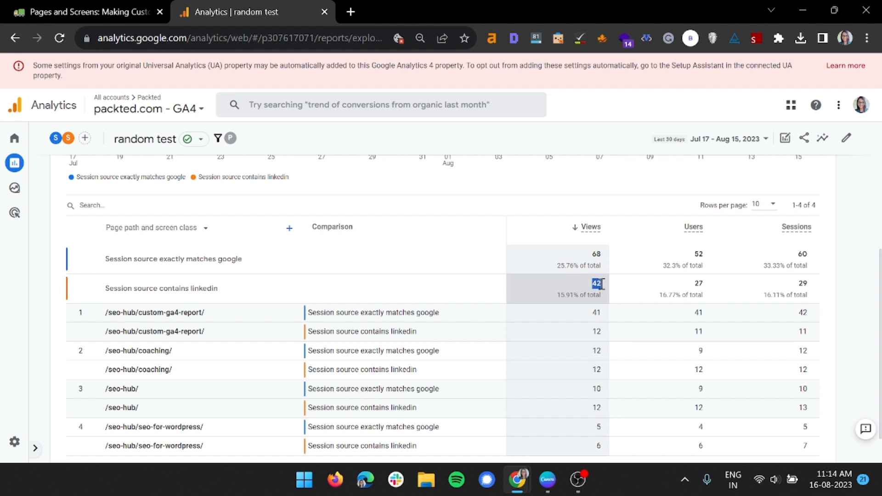
pyautogui.scroll(-1, 605, 296)
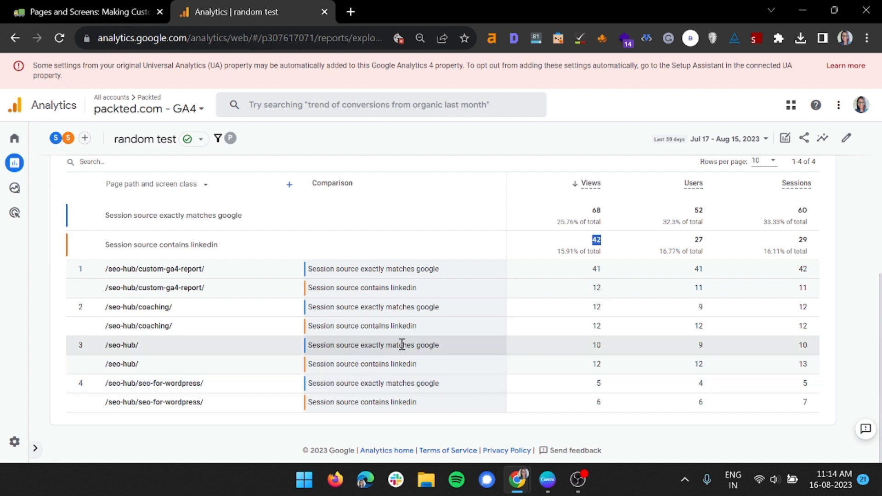
pyautogui.click(736, 316)
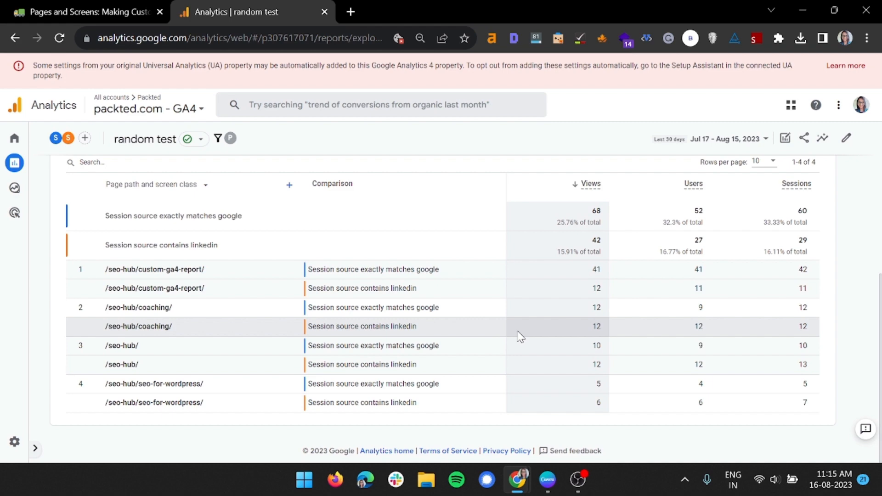
pyautogui.scroll(5, 521, 337)
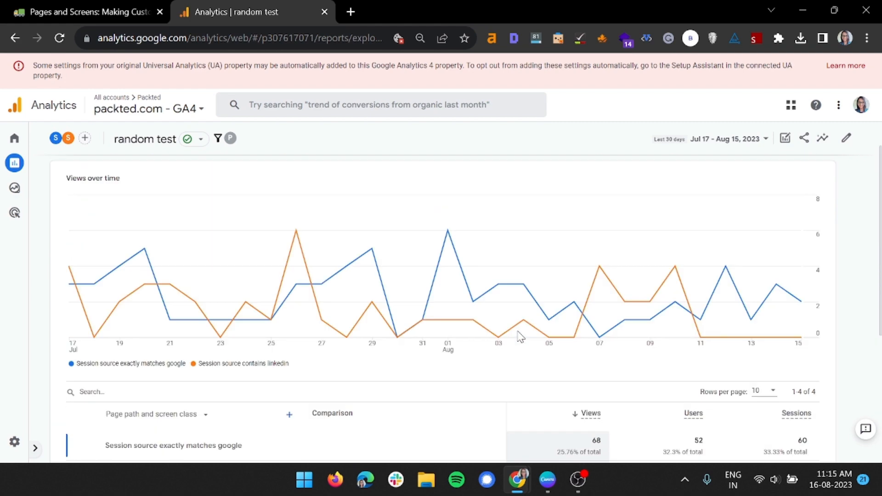